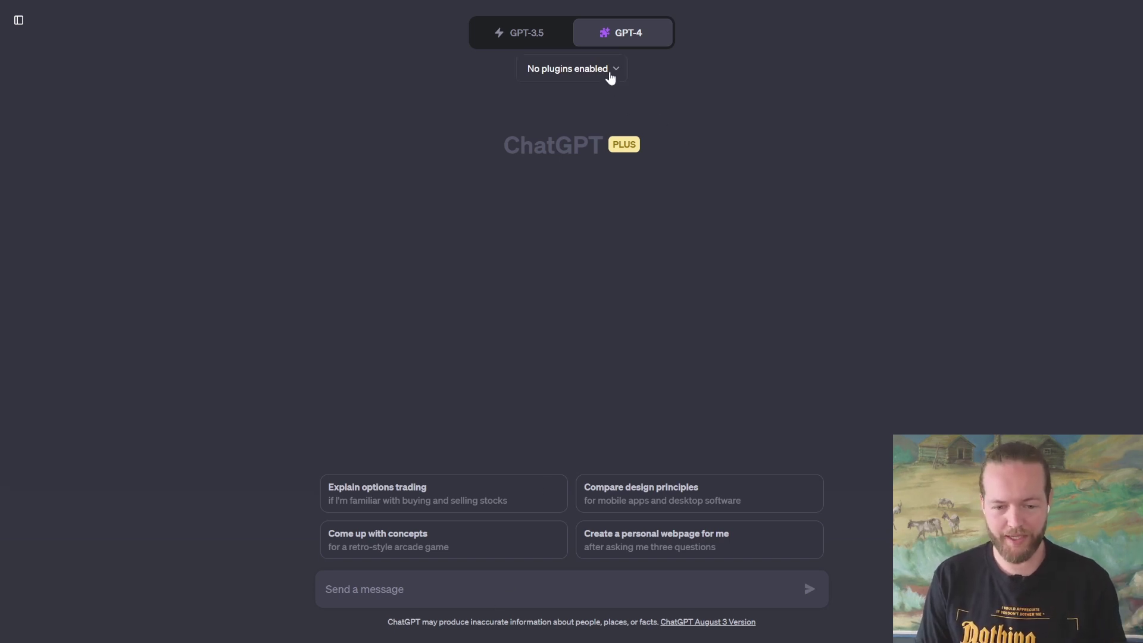
- Turn on the VoxScript and WebPilot plugins from ChatGPT's plugin list
{"action": "left_click", "coordinate": [609, 77]}
{"action": "left_click", "coordinate": [591, 167]}
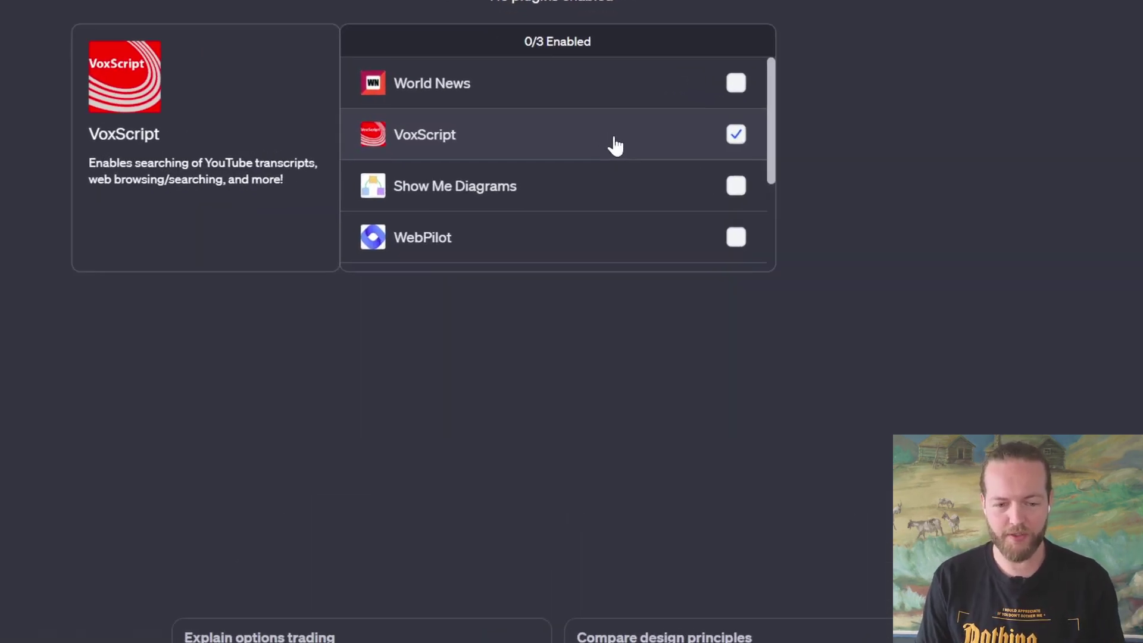
{"action": "left_click", "coordinate": [548, 264]}
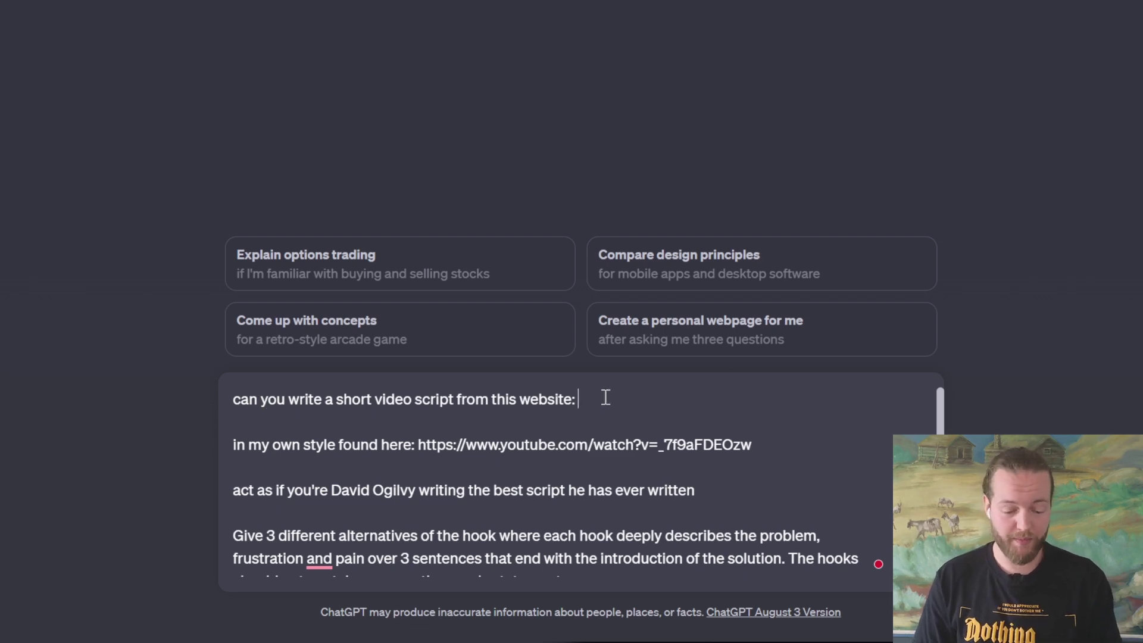
- Add the Steve.AI website link to the video-script prompt, review it and send it
{"action": "type", "text": "https://www.steve.ai/"}
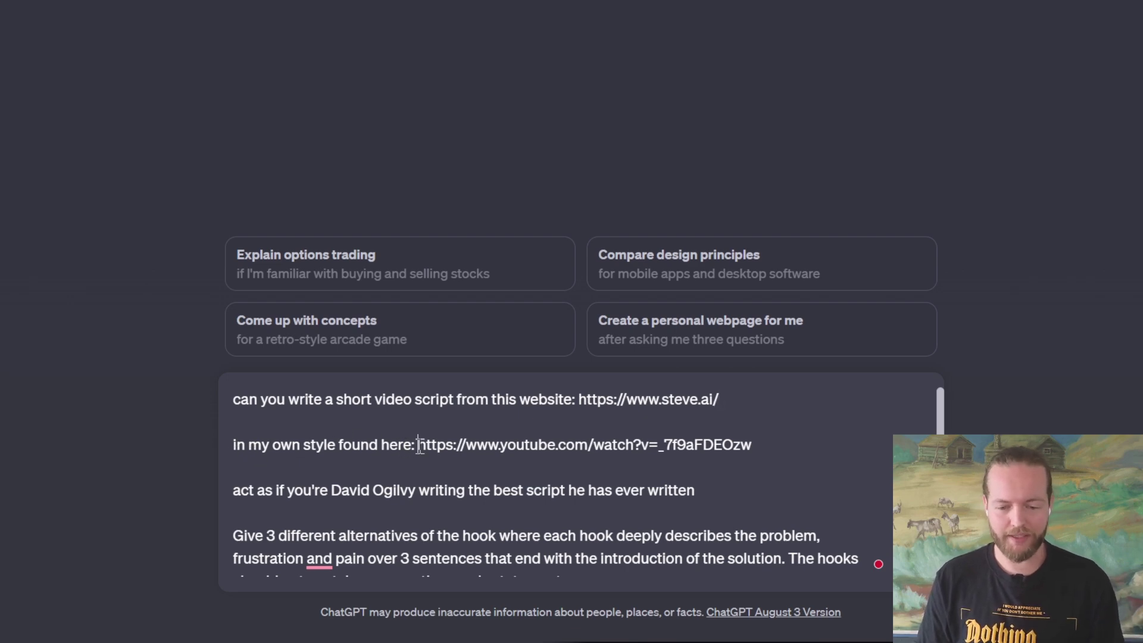
{"action": "left_click_drag", "start_coordinate": [418, 445], "coordinate": [553, 445]}
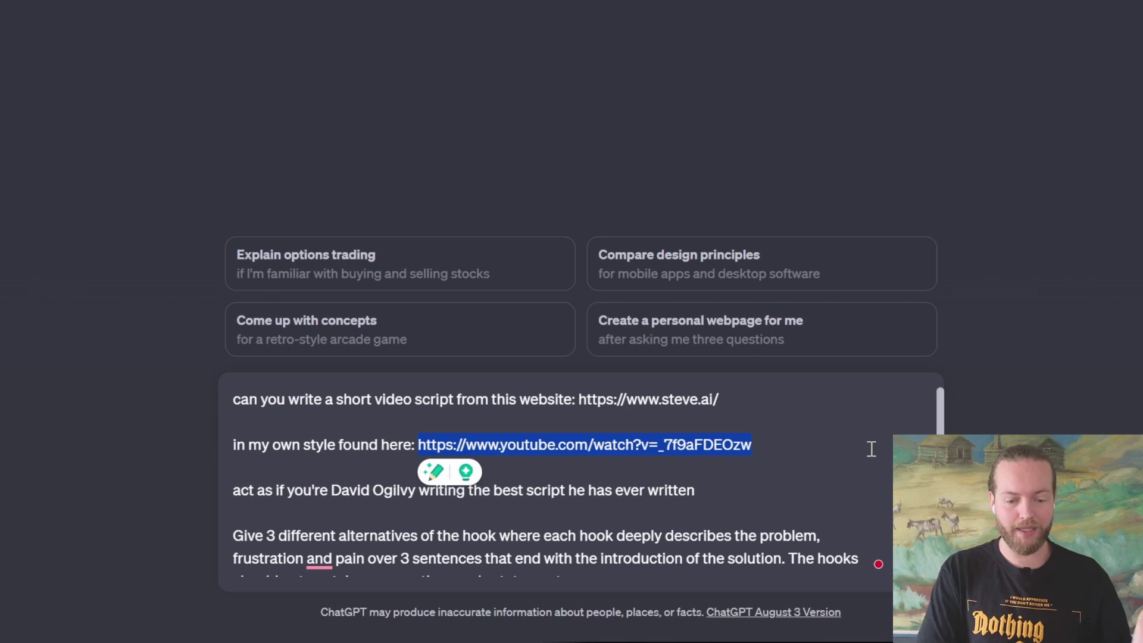
{"action": "scroll", "coordinate": [870, 448], "scroll_direction": "down", "scroll_amount": 3}
{"action": "scroll", "coordinate": [870, 448], "scroll_direction": "down", "scroll_amount": 2}
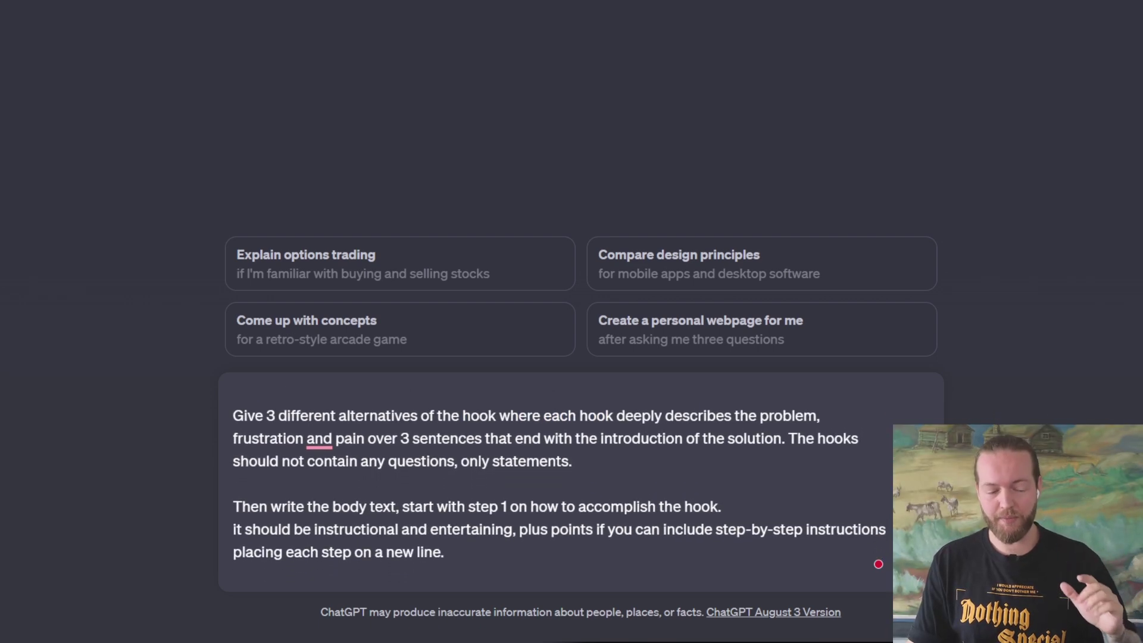
{"action": "scroll", "coordinate": [580, 483], "scroll_direction": "down", "scroll_amount": 2}
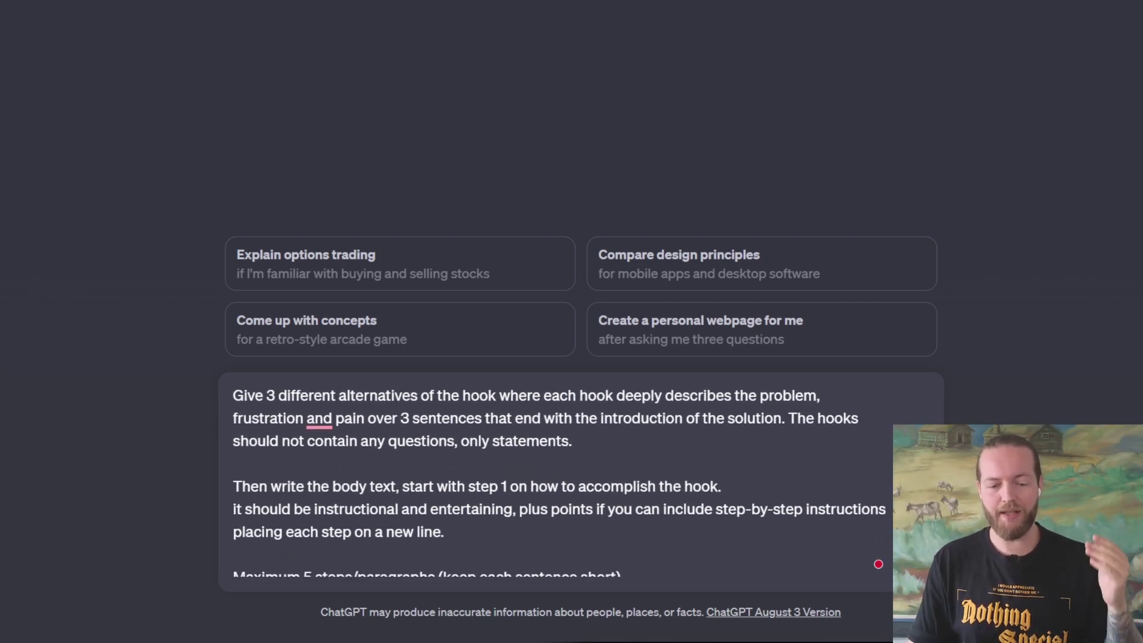
{"action": "scroll", "coordinate": [581, 482], "scroll_direction": "down", "scroll_amount": 1}
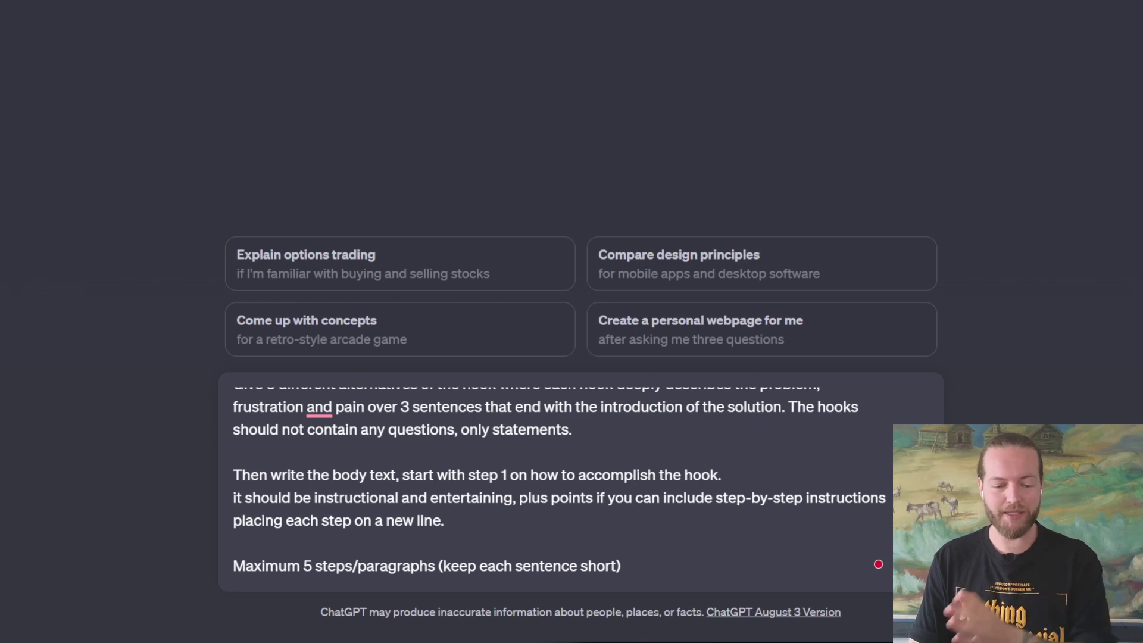
{"action": "scroll", "coordinate": [878, 565], "scroll_direction": "up", "scroll_amount": 5}
{"action": "left_click", "coordinate": [877, 564]}
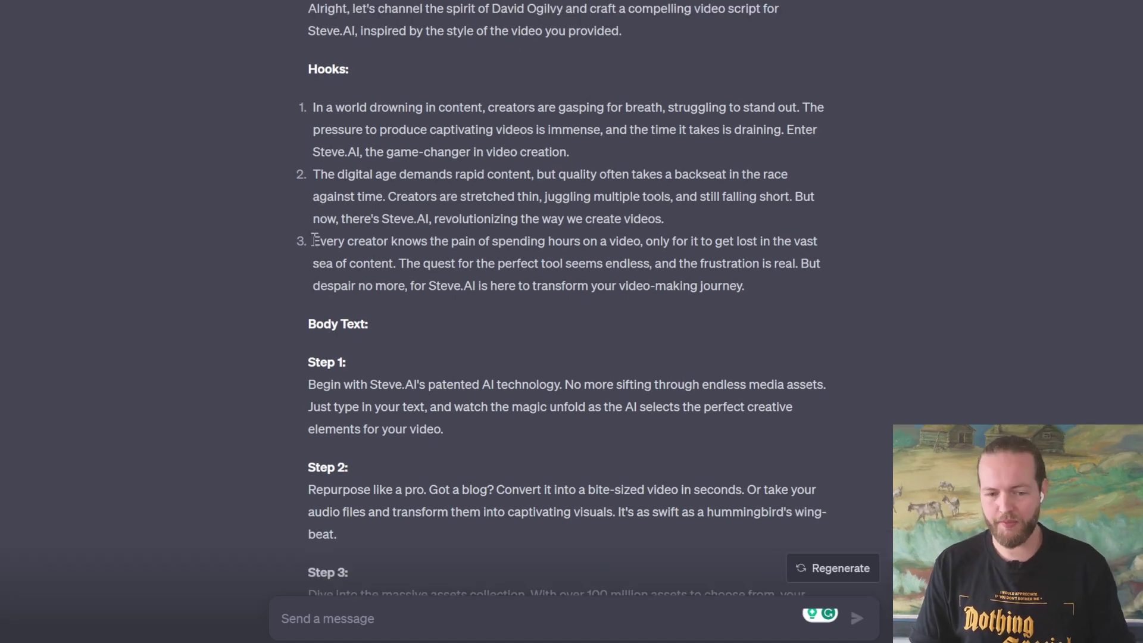
{"action": "left_click_drag", "start_coordinate": [375, 248], "coordinate": [837, 432]}
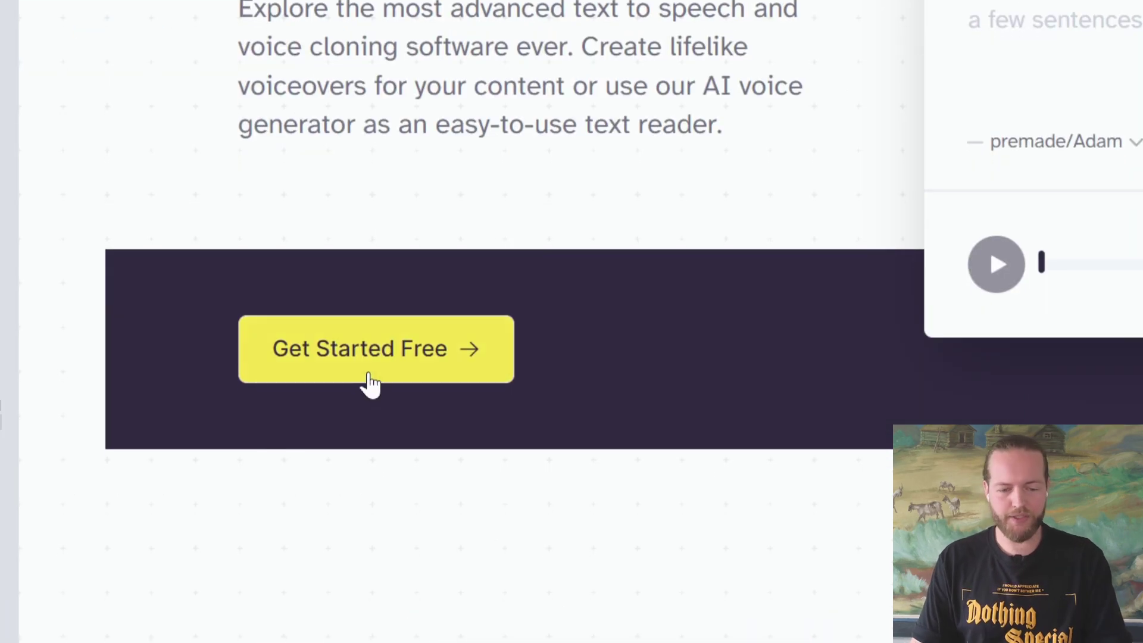
- Filter ElevenLabs' Voice Library to Generated, Male, Middle Aged and British voices
{"action": "left_click", "coordinate": [398, 369]}
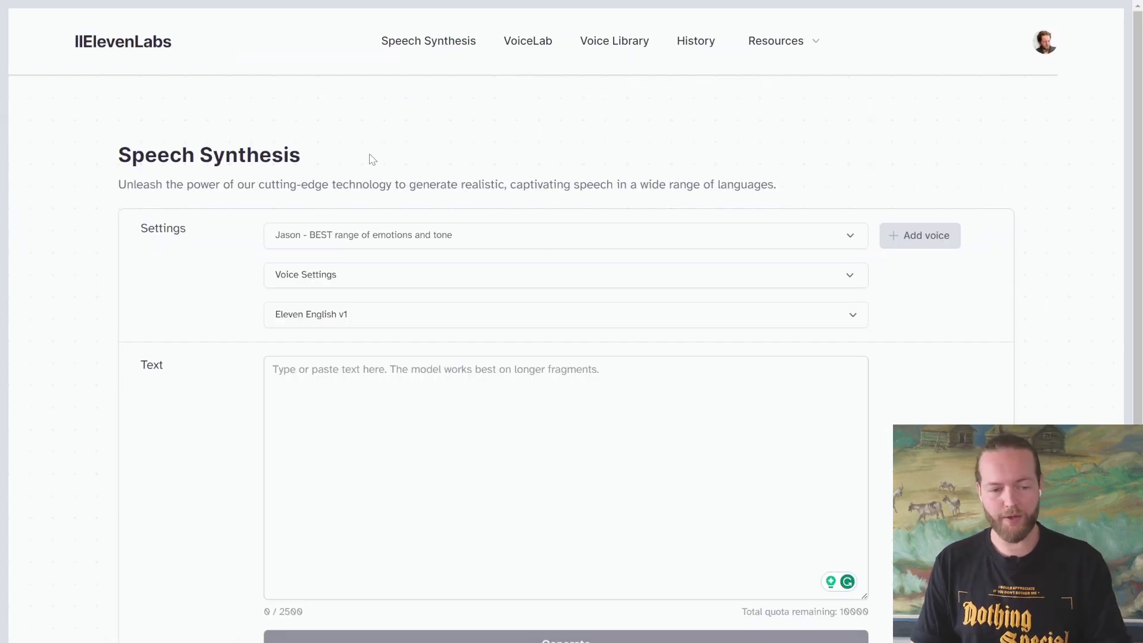
{"action": "left_click", "coordinate": [375, 234]}
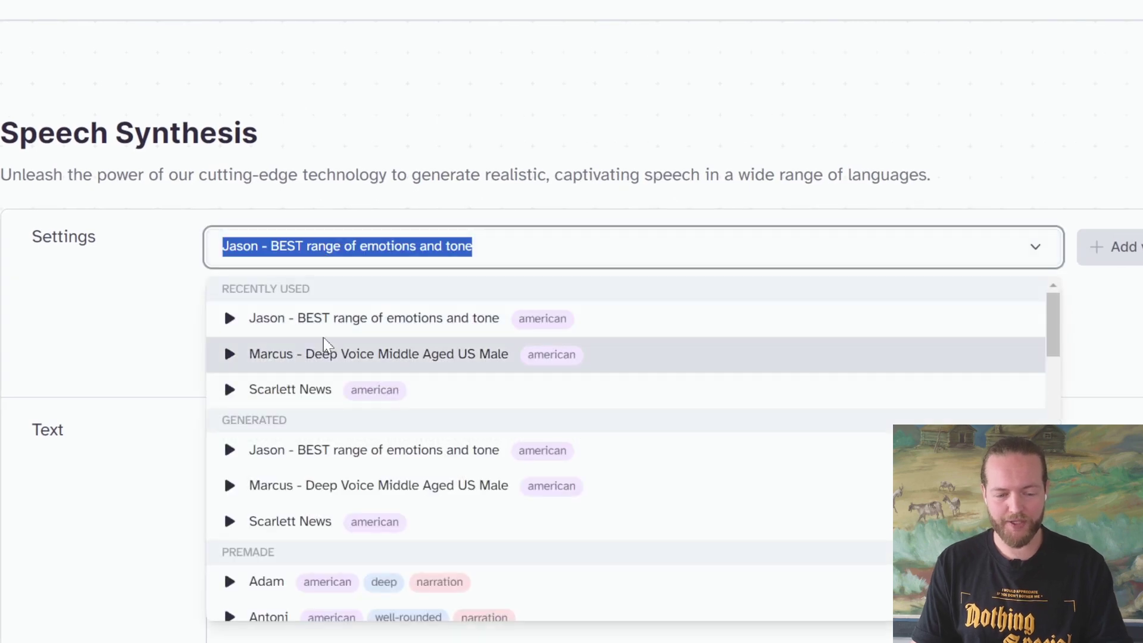
{"action": "scroll", "coordinate": [339, 357], "scroll_direction": "down", "scroll_amount": 2}
{"action": "scroll", "coordinate": [295, 402], "scroll_direction": "down", "scroll_amount": 2}
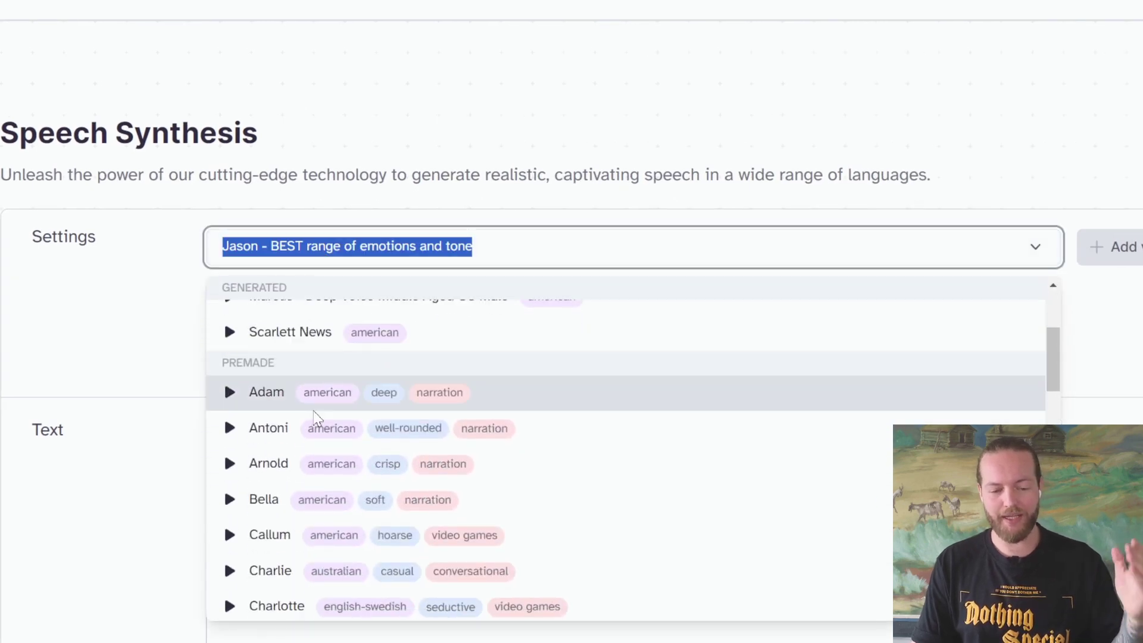
{"action": "scroll", "coordinate": [278, 436], "scroll_direction": "down", "scroll_amount": 1}
{"action": "scroll", "coordinate": [268, 473], "scroll_direction": "down", "scroll_amount": 1}
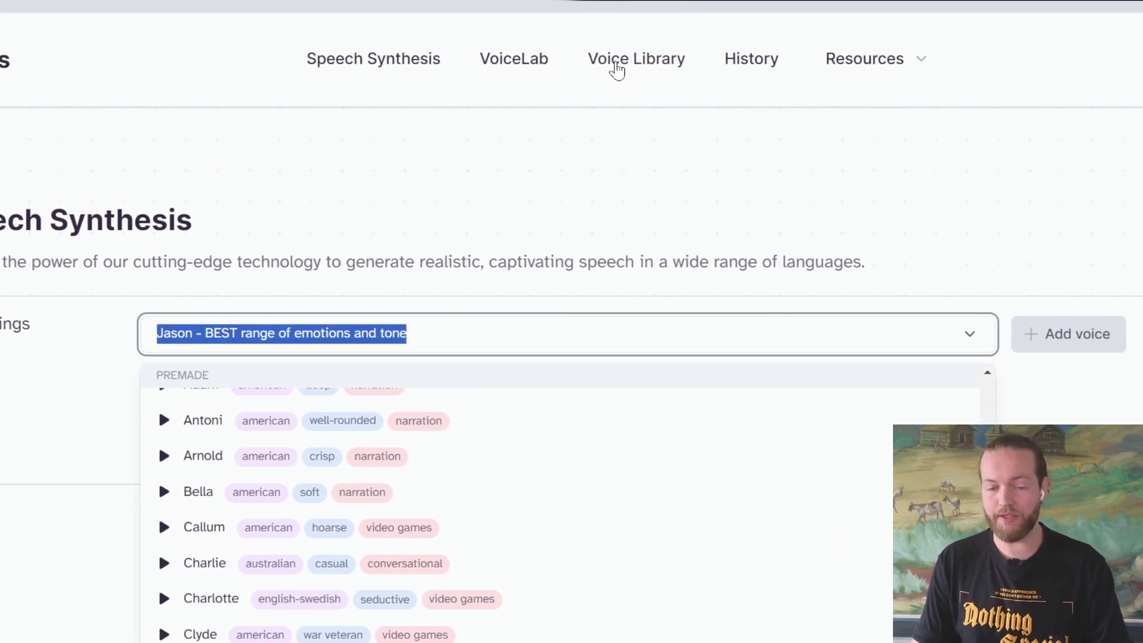
{"action": "left_click", "coordinate": [617, 62]}
{"action": "left_click", "coordinate": [380, 235]}
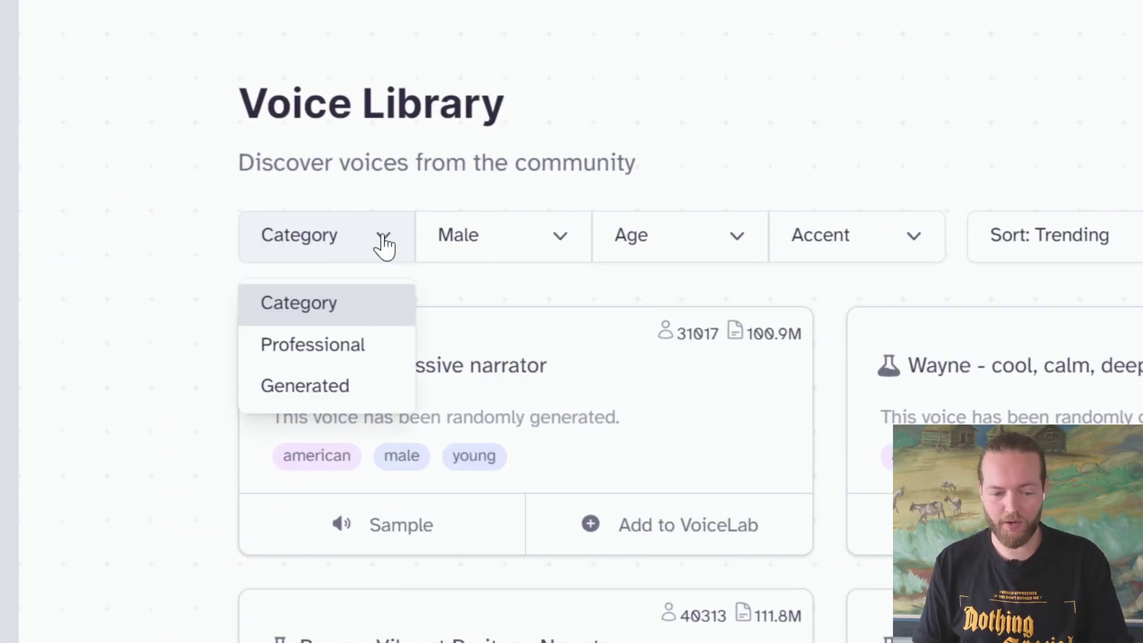
{"action": "left_click", "coordinate": [378, 395]}
{"action": "left_click", "coordinate": [556, 241]}
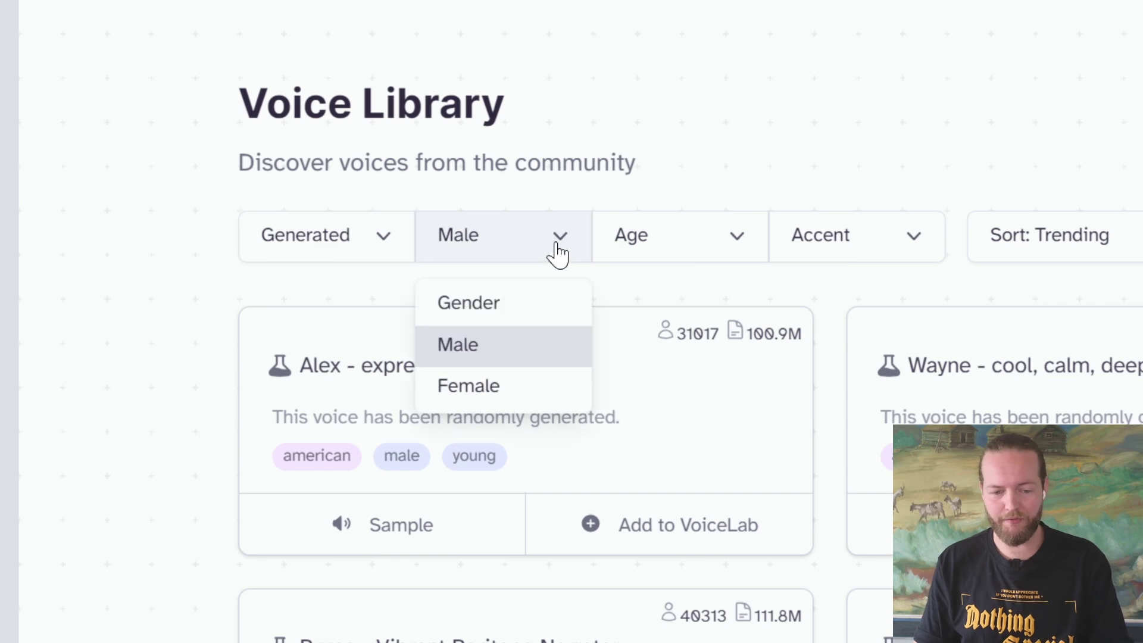
{"action": "left_click", "coordinate": [509, 349]}
{"action": "left_click", "coordinate": [706, 241]}
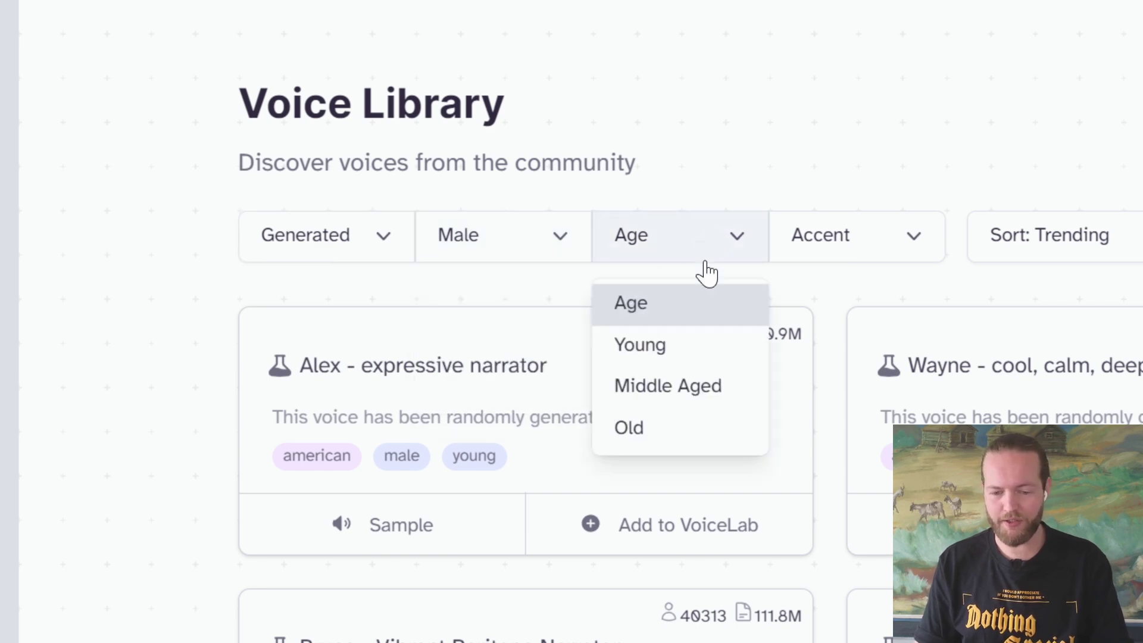
{"action": "left_click", "coordinate": [724, 386]}
{"action": "left_click", "coordinate": [781, 239]}
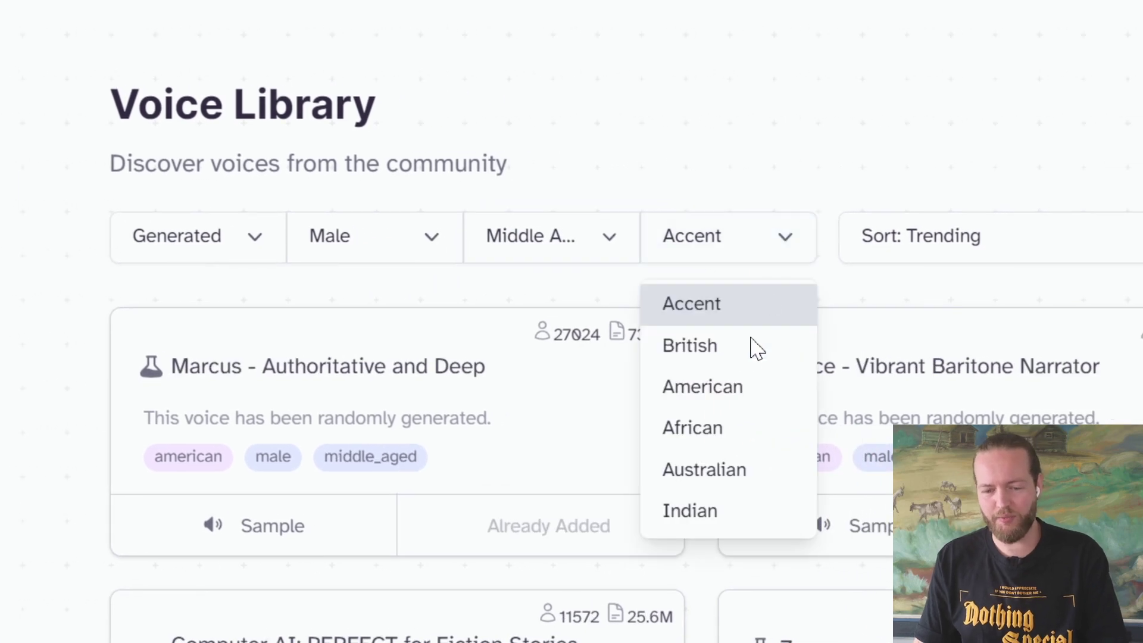
{"action": "left_click", "coordinate": [753, 361]}
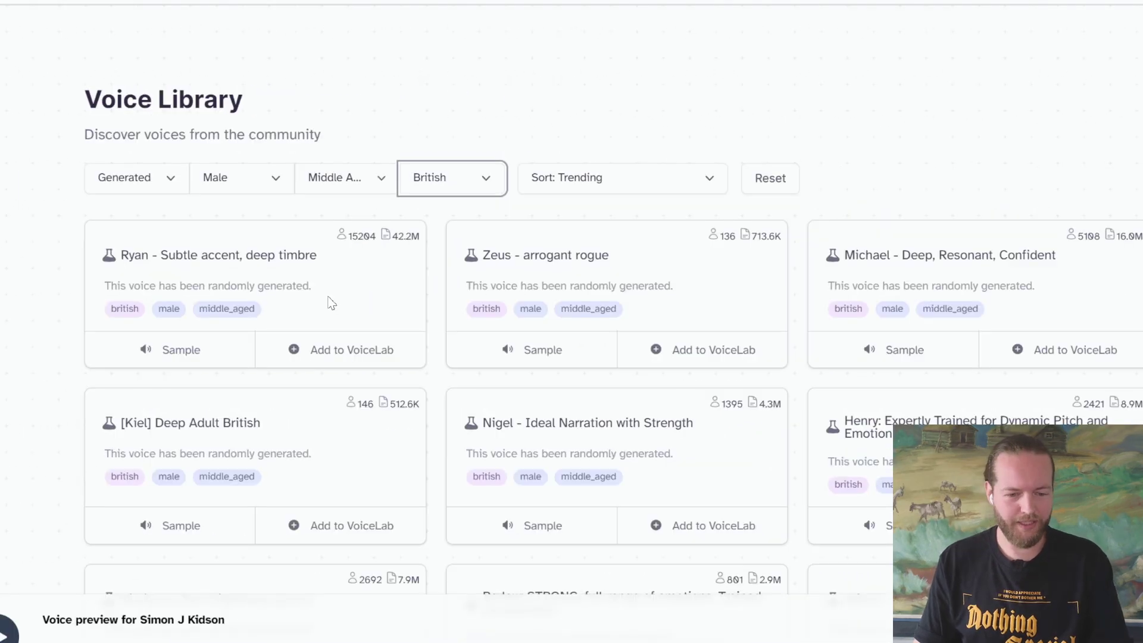
- Play the Ryan, Michael and Henry voice samples
{"action": "left_click", "coordinate": [198, 355]}
{"action": "left_click", "coordinate": [892, 352]}
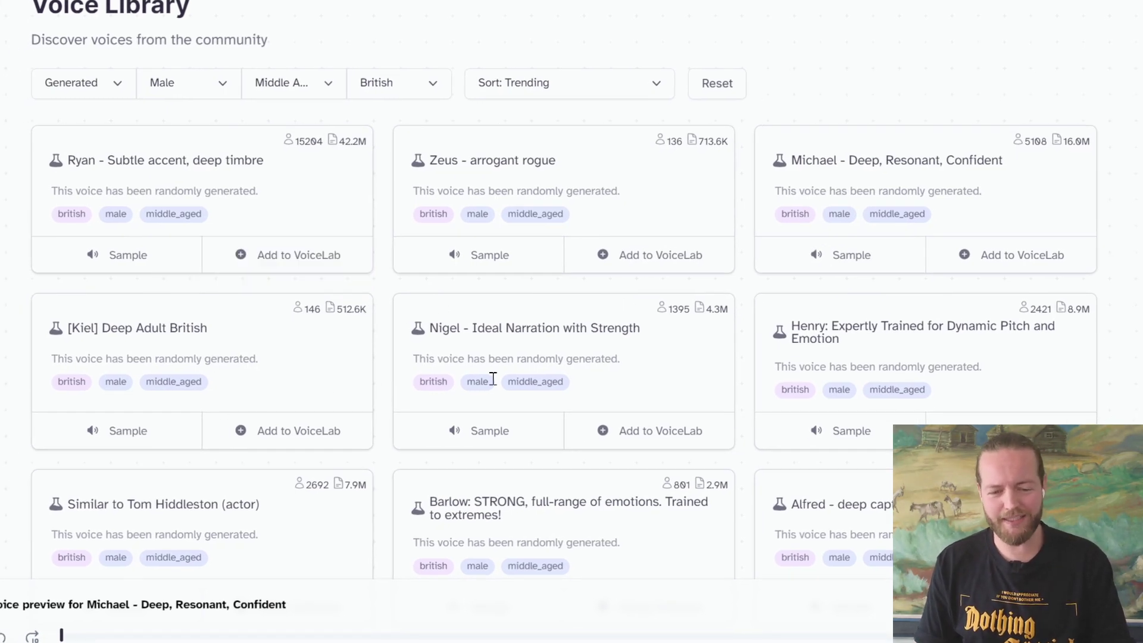
{"action": "left_click", "coordinate": [852, 431]}
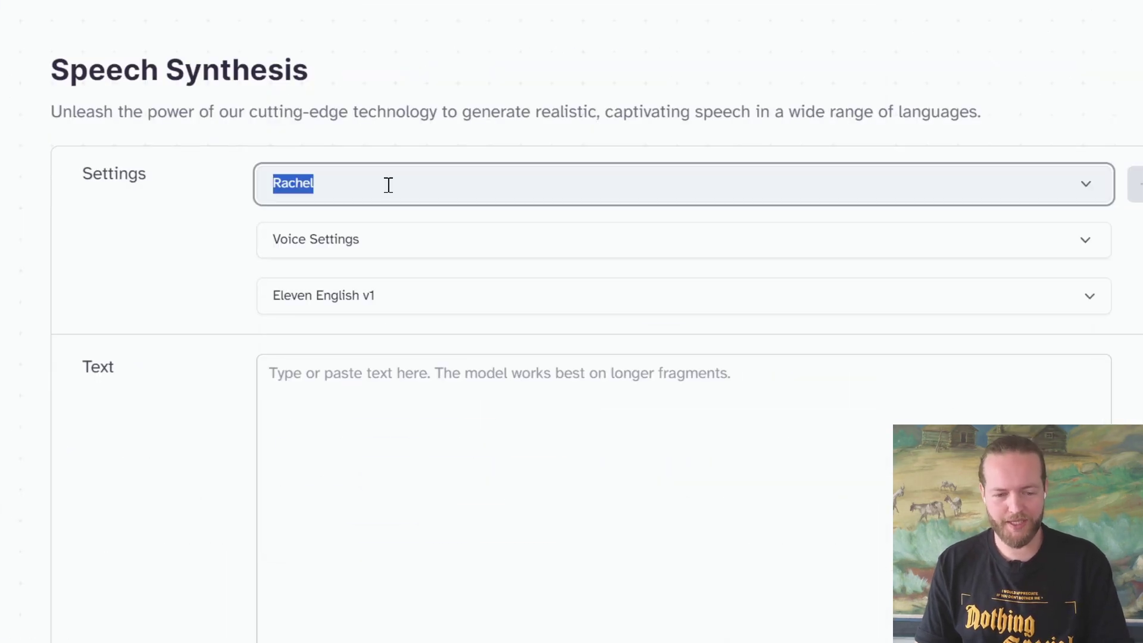
- Choose the Henry voice and paste the script from clipboard history
{"action": "left_click", "coordinate": [384, 183]}
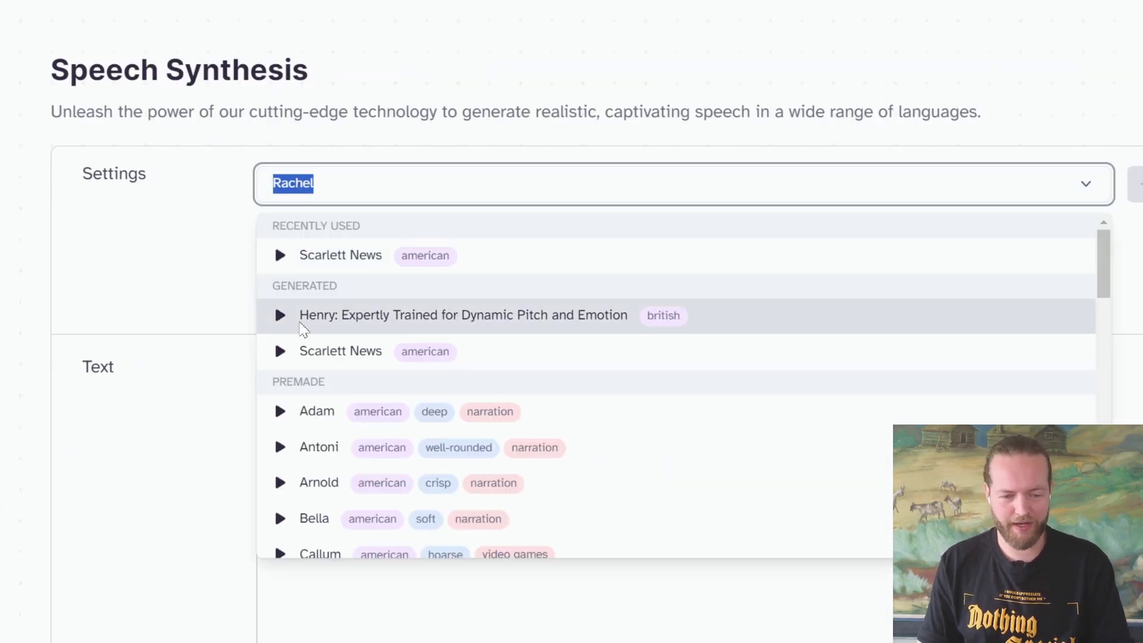
{"action": "left_click", "coordinate": [315, 321]}
{"action": "left_click", "coordinate": [601, 375]}
{"action": "key", "text": "super+v"}
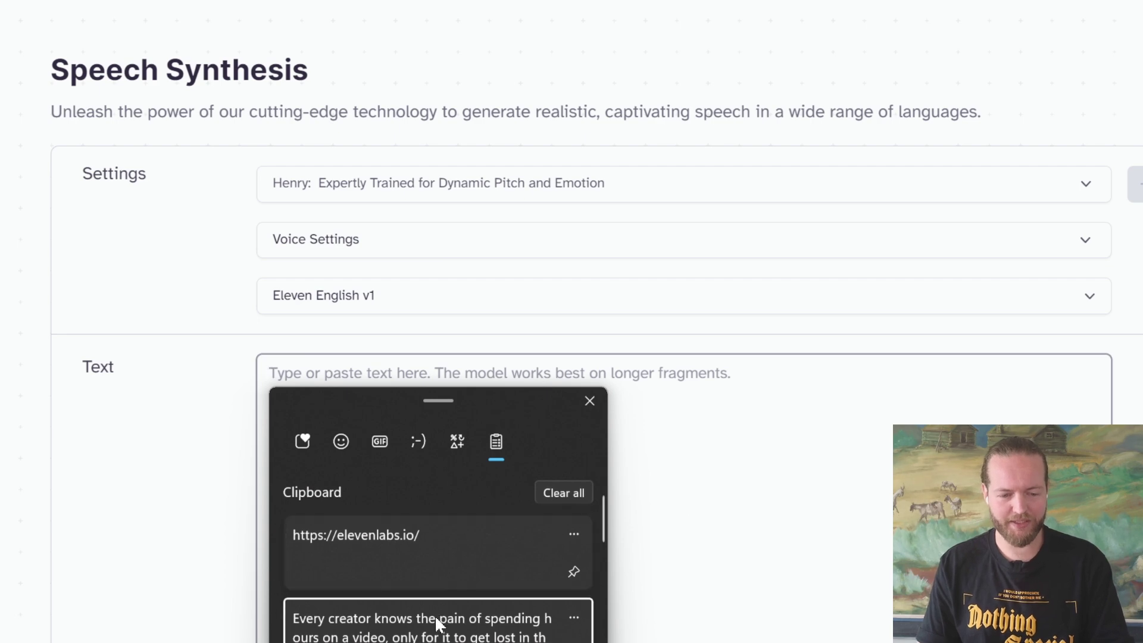
{"action": "left_click", "coordinate": [435, 615]}
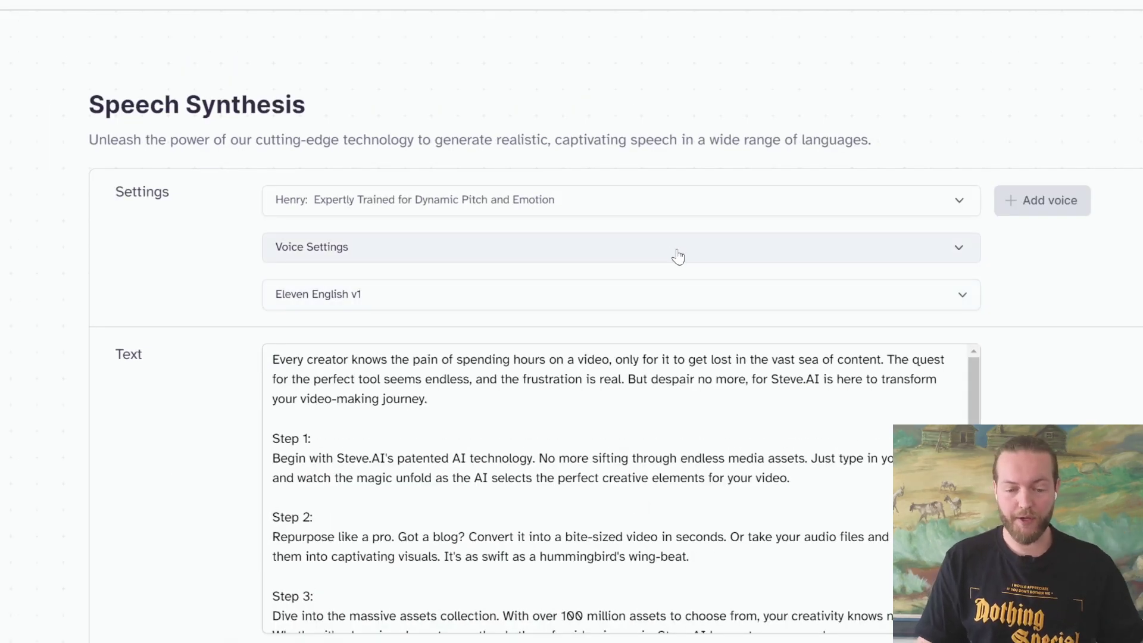
- Lower Stability to a moderate level in Voice Settings and generate the voiceover
{"action": "left_click", "coordinate": [678, 250]}
{"action": "left_click_drag", "start_coordinate": [622, 297], "coordinate": [946, 298]}
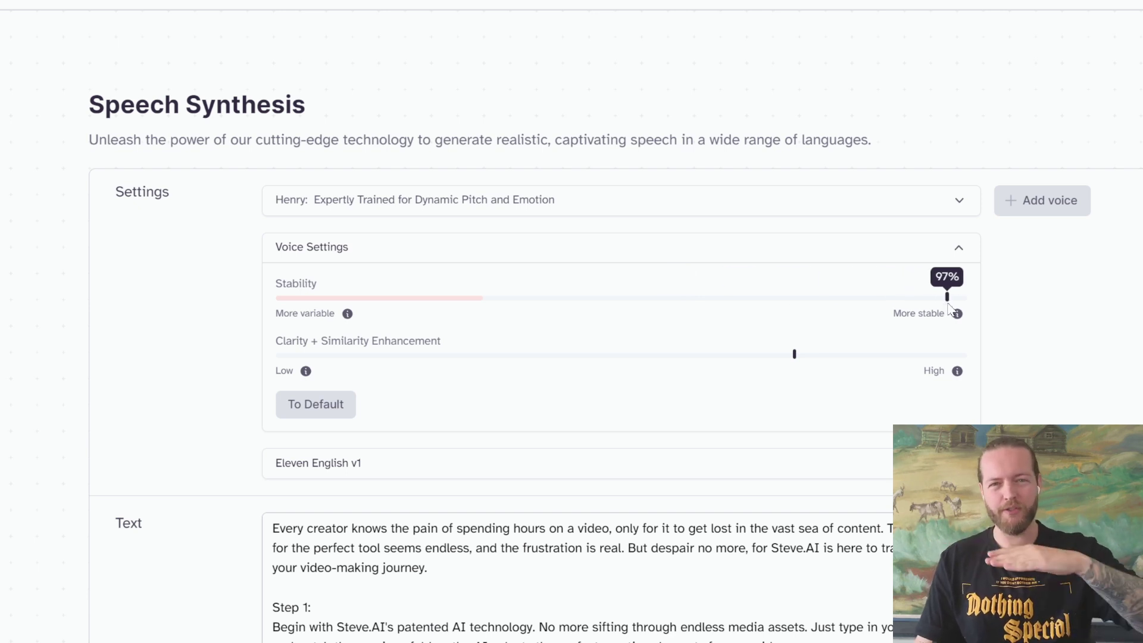
{"action": "left_click_drag", "start_coordinate": [946, 297], "coordinate": [420, 298]}
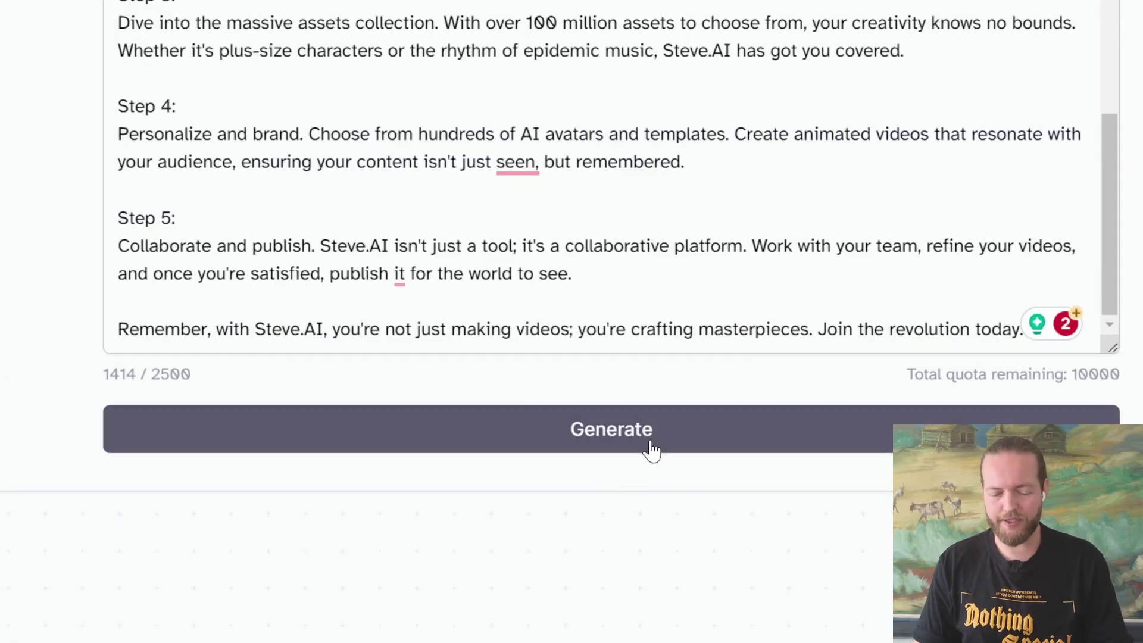
{"action": "left_click", "coordinate": [650, 445]}
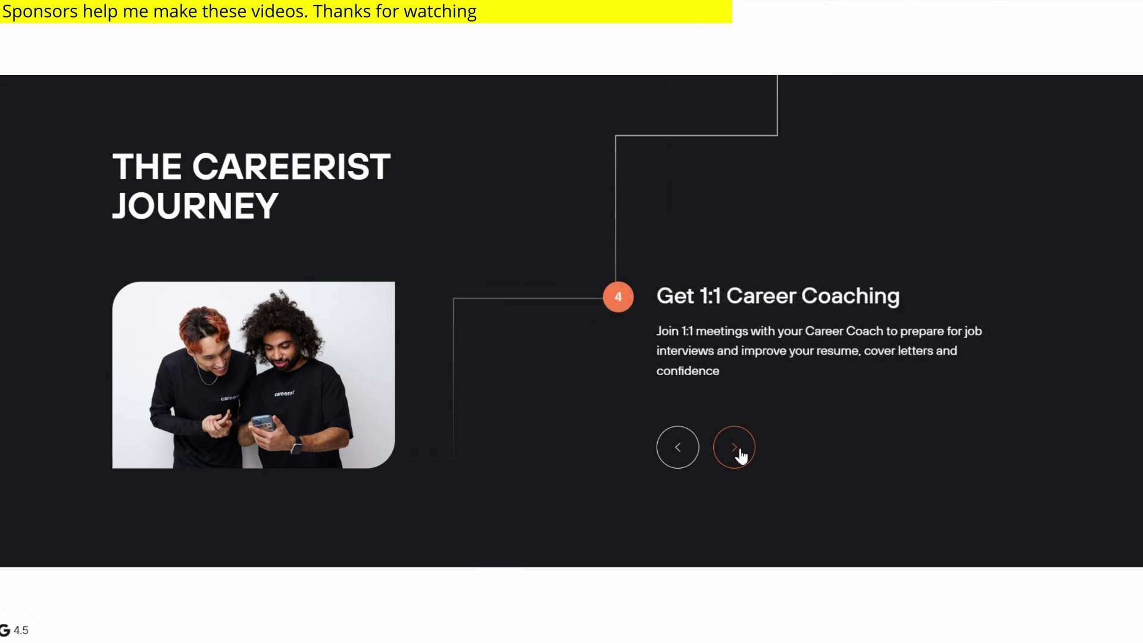
- Advance Careerist's career journey to its final step and page through more instructor profiles
{"action": "left_click", "coordinate": [741, 447]}
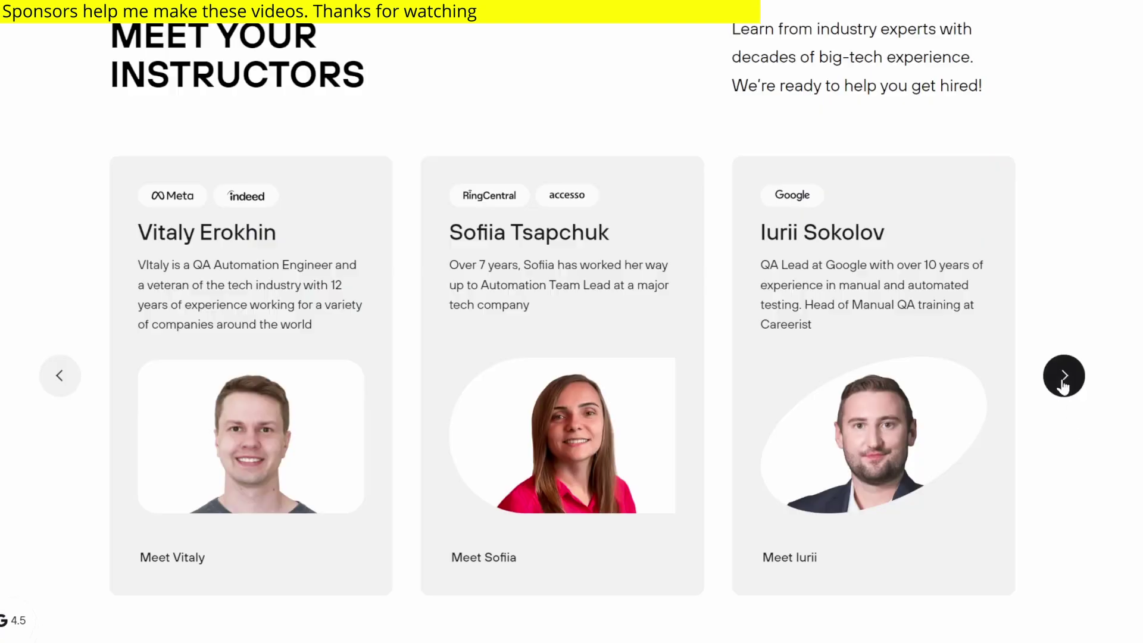
{"action": "left_click", "coordinate": [1063, 376]}
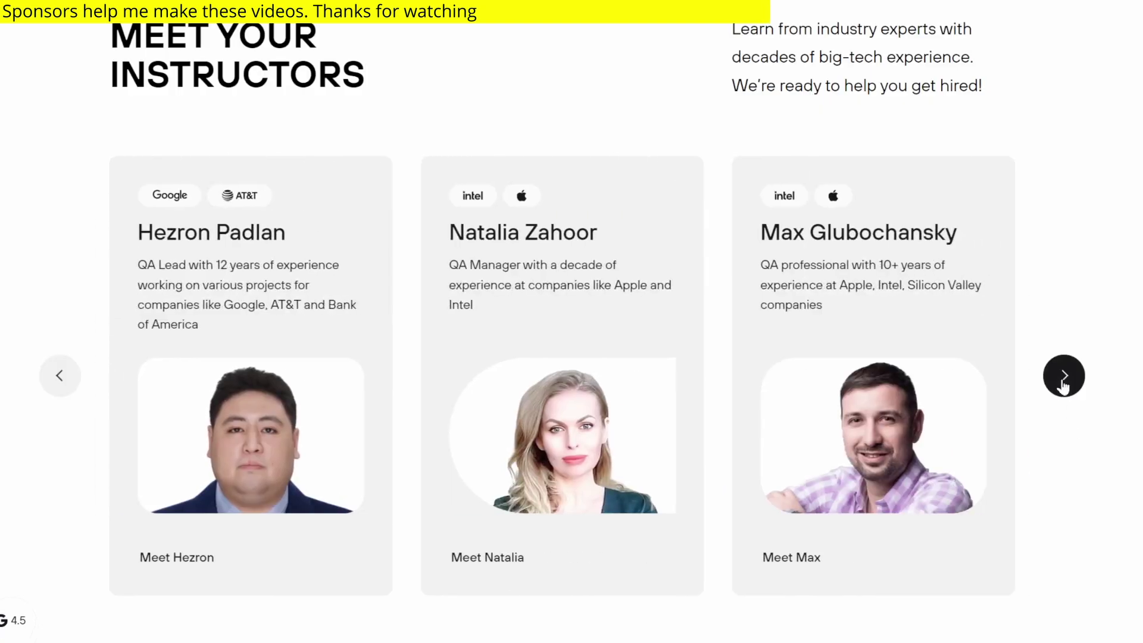
{"action": "left_click", "coordinate": [1064, 376]}
{"action": "left_click", "coordinate": [1063, 383]}
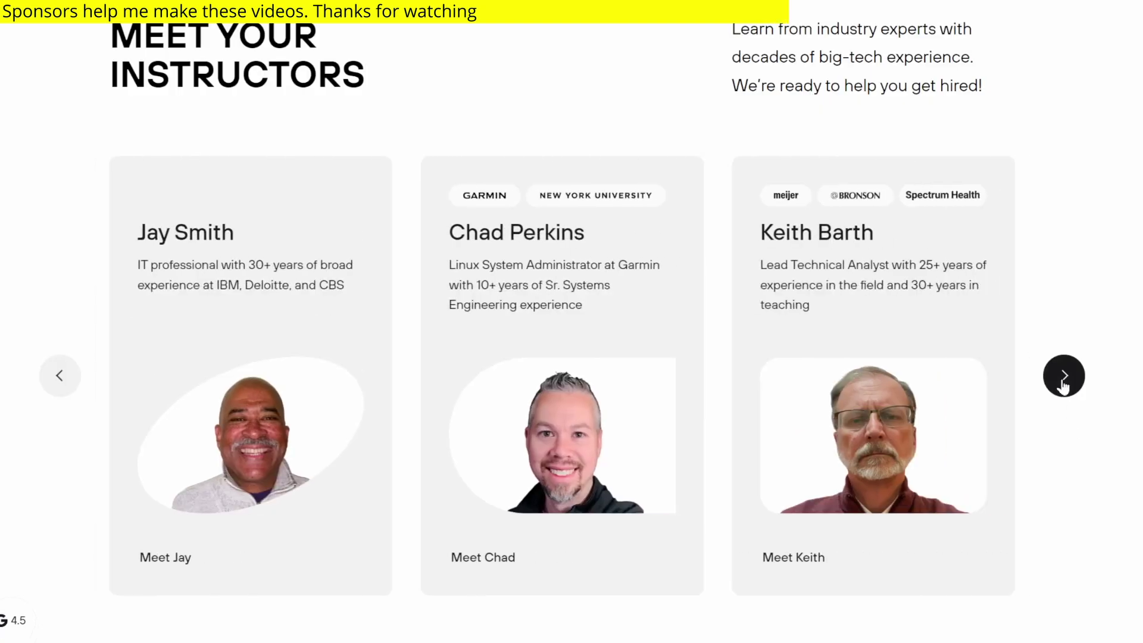
{"action": "left_click", "coordinate": [1063, 383]}
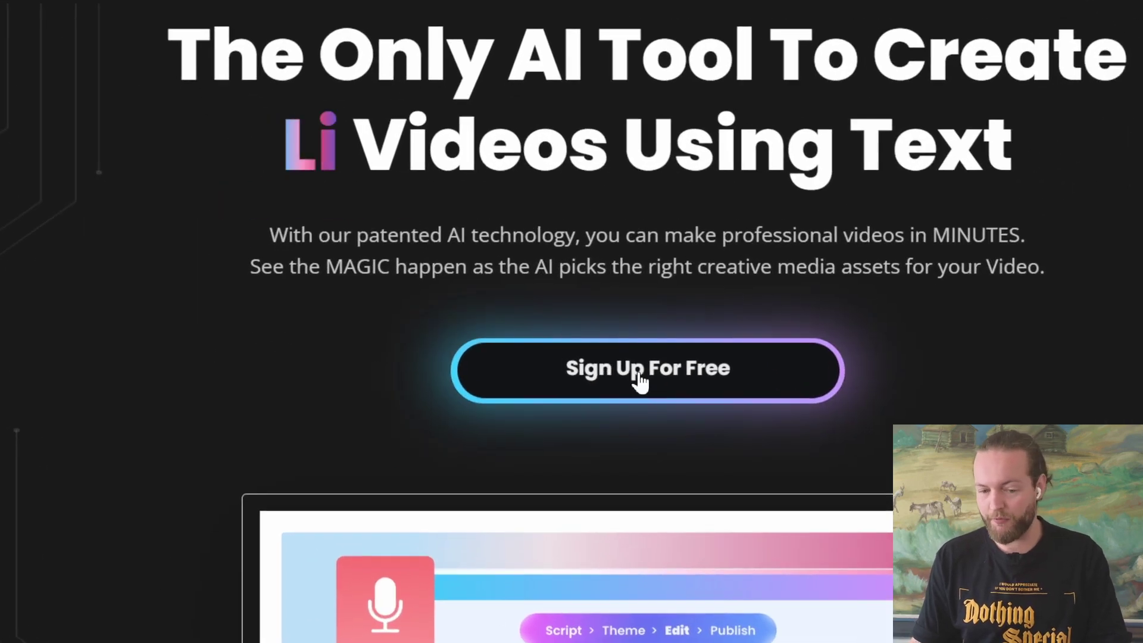
- Sign up for Steve.AI and start a text-to-video project as an Animation Video
{"action": "left_click", "coordinate": [641, 380]}
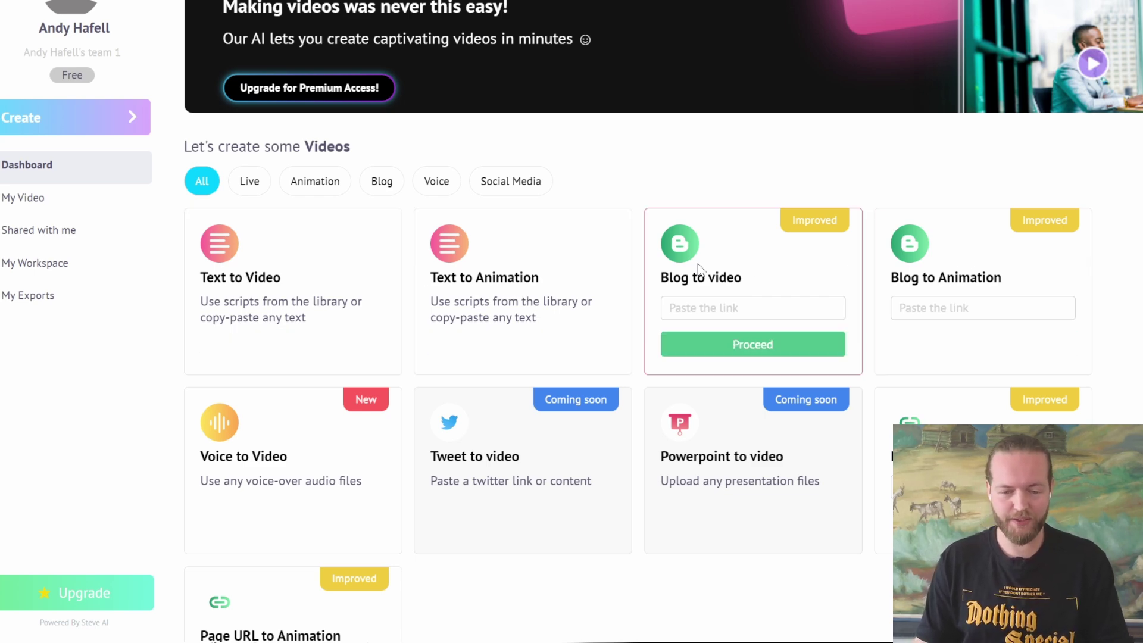
{"action": "mouse_move", "coordinate": [550, 270]}
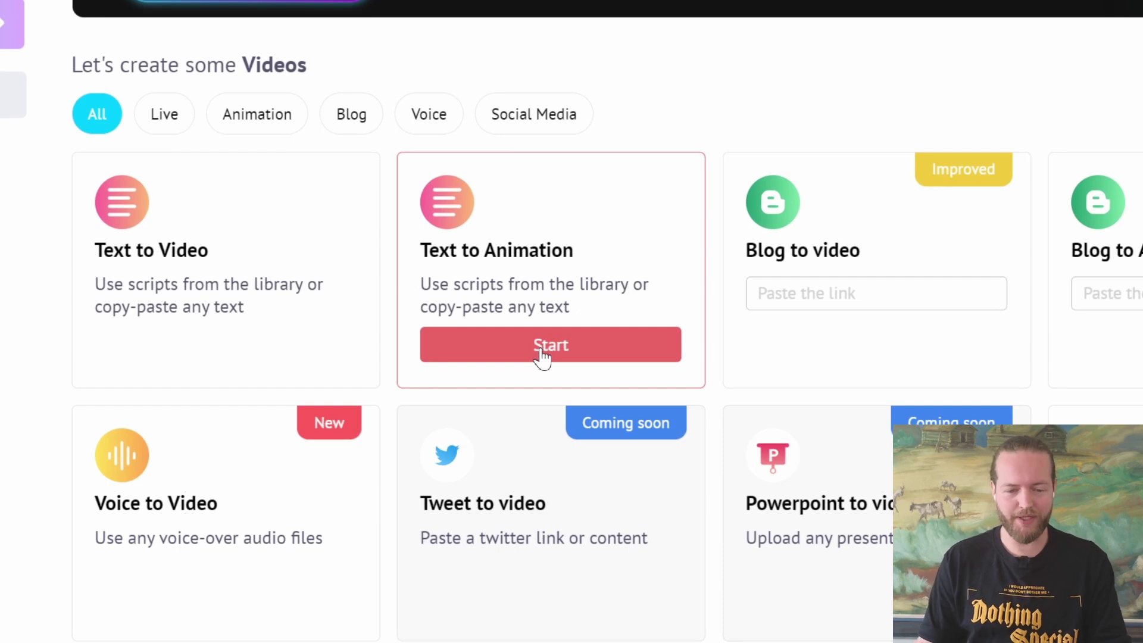
{"action": "left_click", "coordinate": [544, 352]}
{"action": "left_click", "coordinate": [505, 198]}
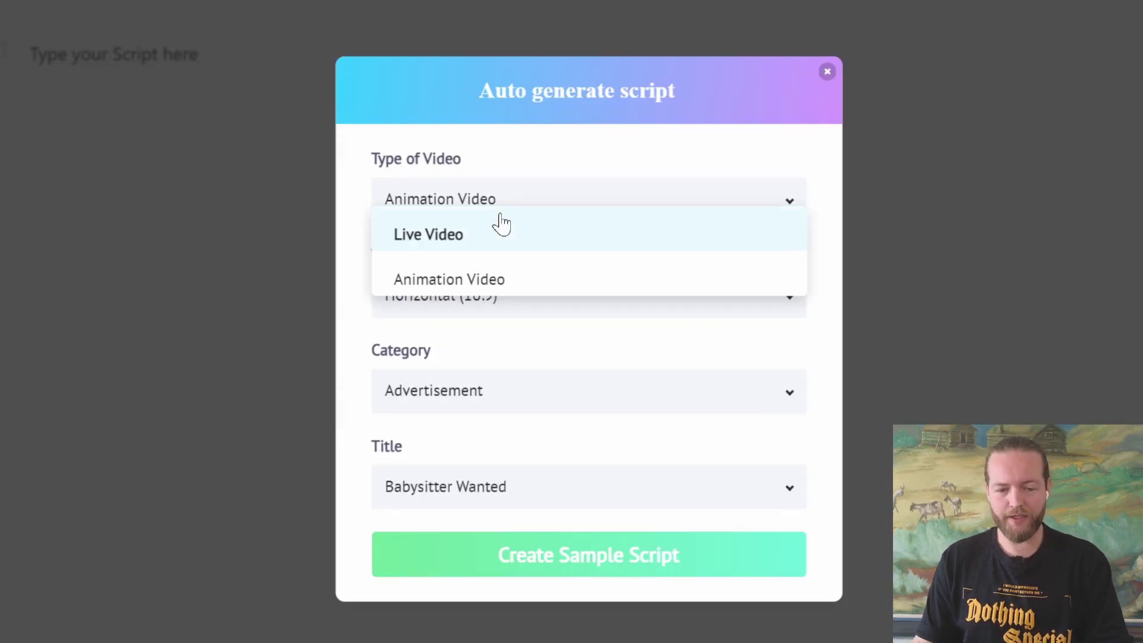
{"action": "left_click", "coordinate": [501, 279]}
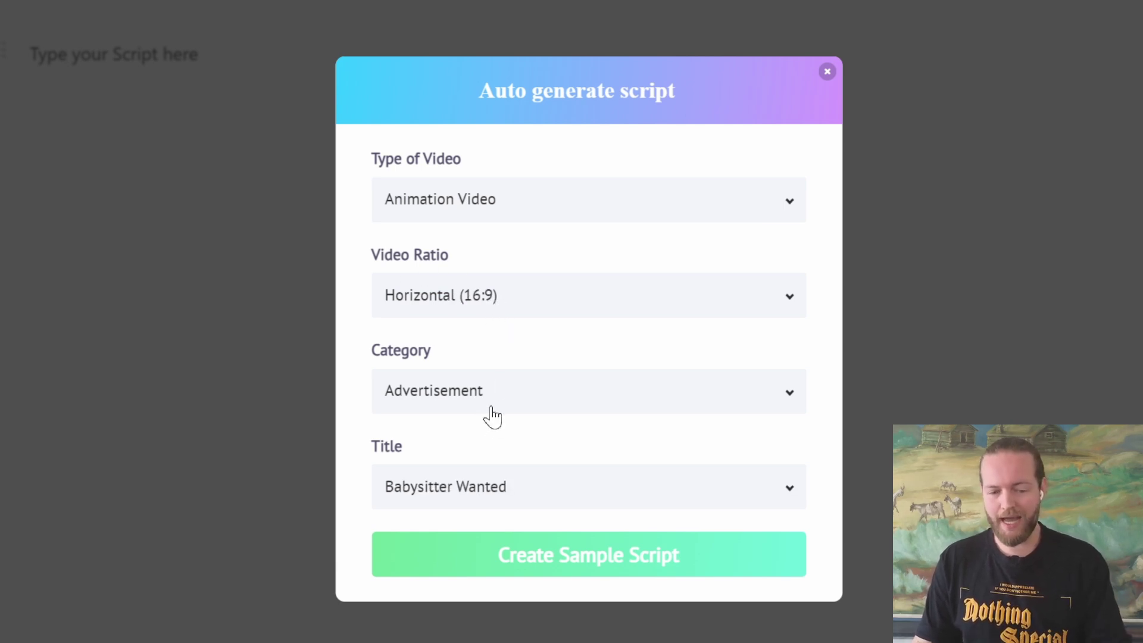
- Pick the Explainer Video category and App Explainer/ App demo title, then create the sample script
{"action": "left_click", "coordinate": [524, 394]}
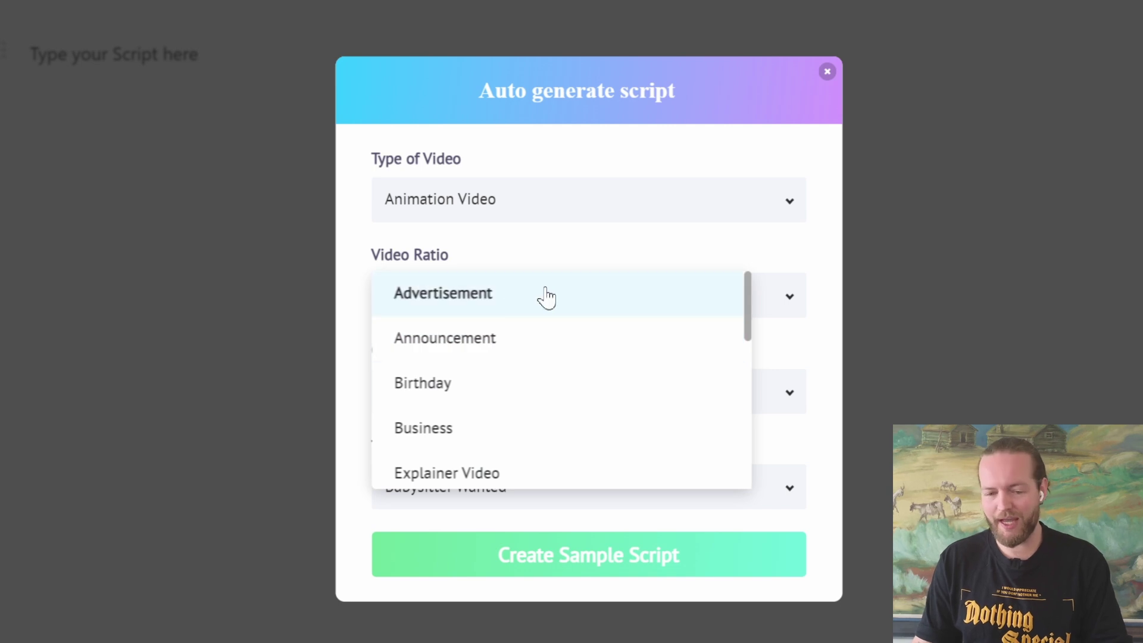
{"action": "left_click_drag", "start_coordinate": [749, 321], "coordinate": [747, 366]}
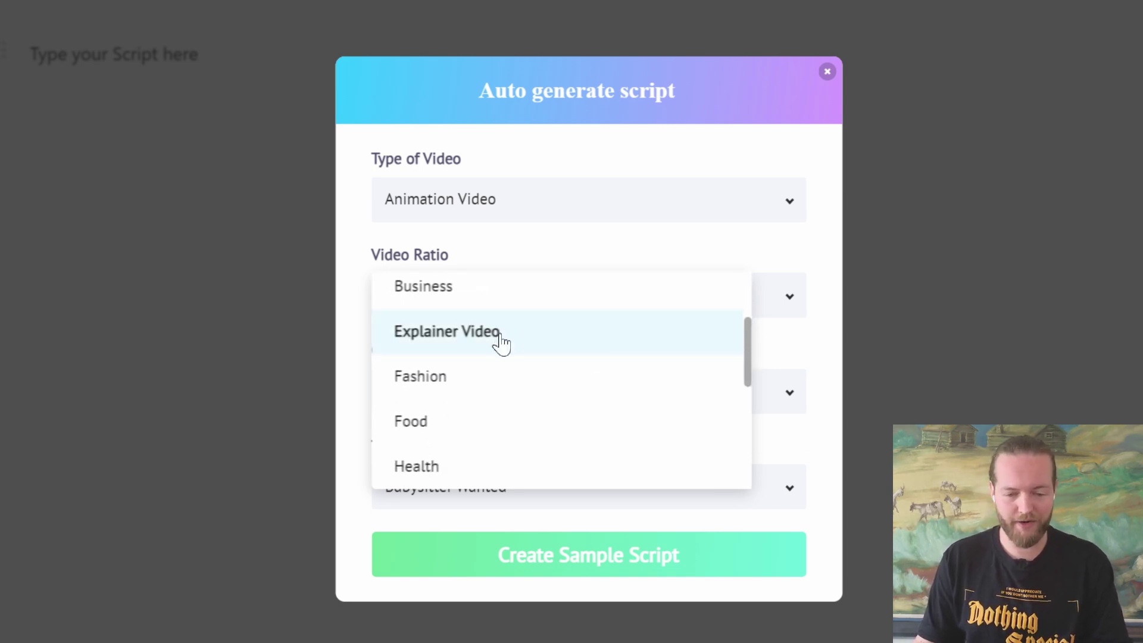
{"action": "left_click", "coordinate": [500, 340]}
{"action": "left_click", "coordinate": [536, 406]}
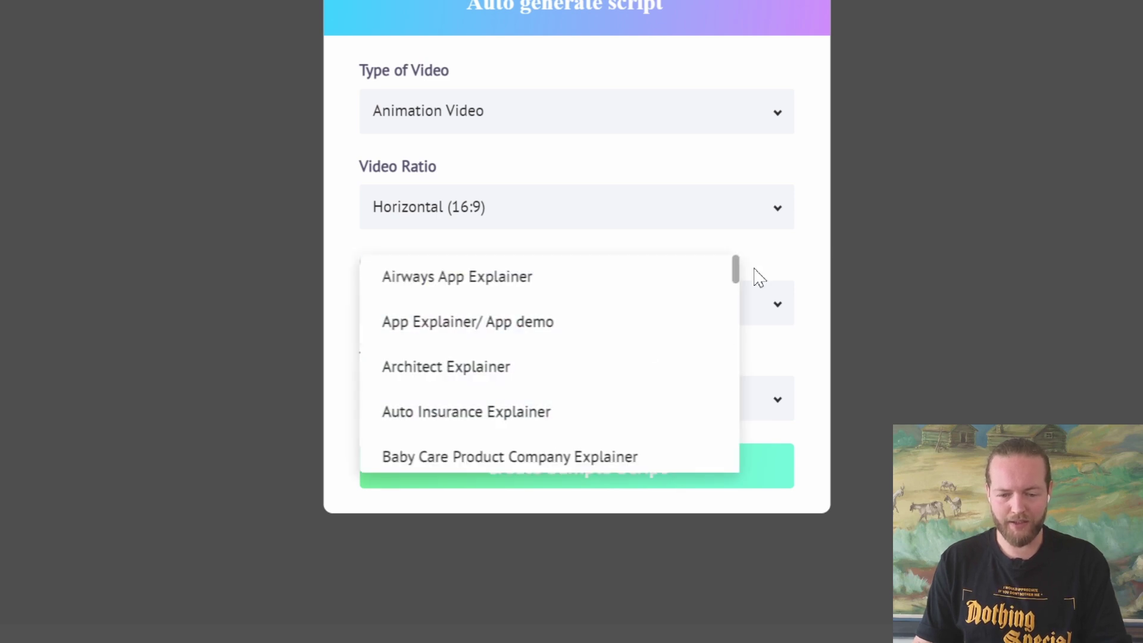
{"action": "left_click_drag", "start_coordinate": [738, 268], "coordinate": [740, 310]}
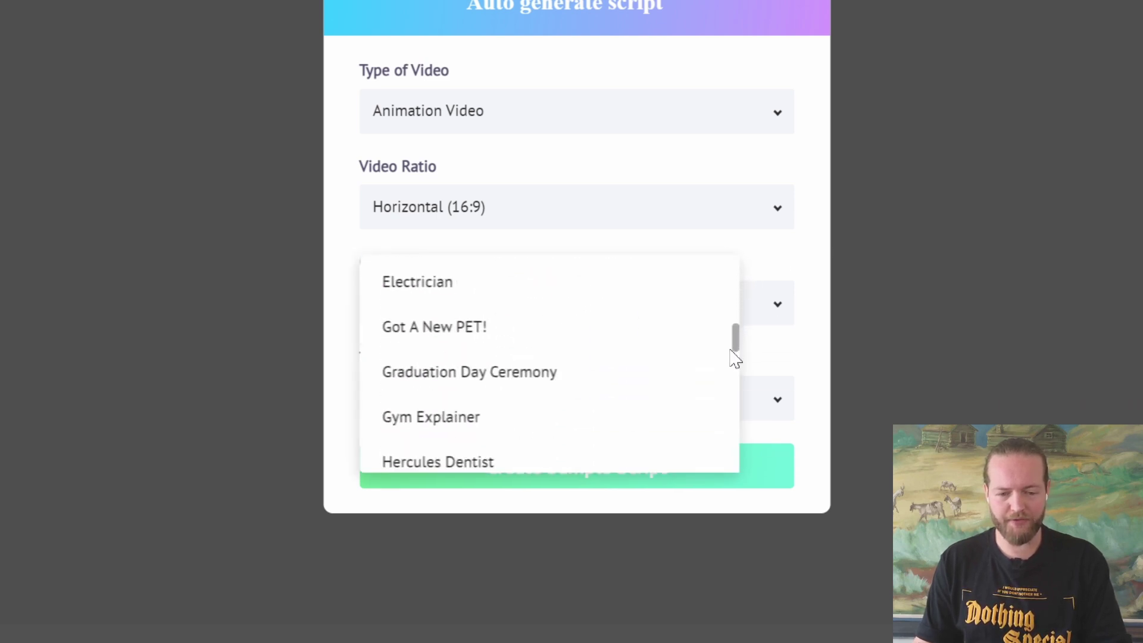
{"action": "left_click_drag", "start_coordinate": [738, 434], "coordinate": [738, 453]}
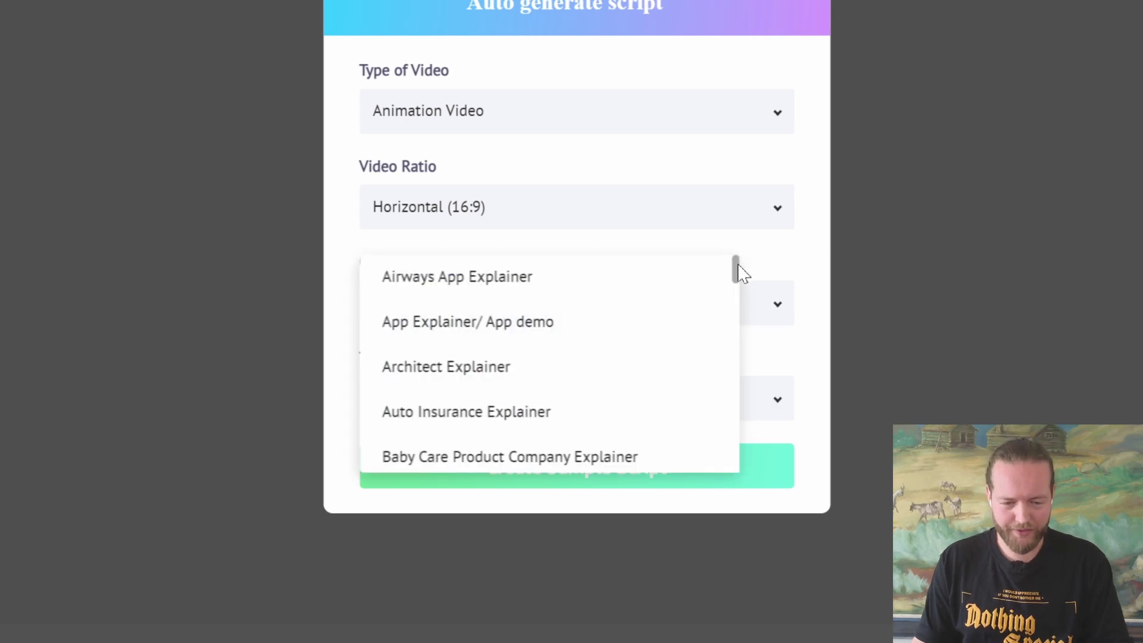
{"action": "left_click_drag", "start_coordinate": [739, 271], "coordinate": [739, 291]}
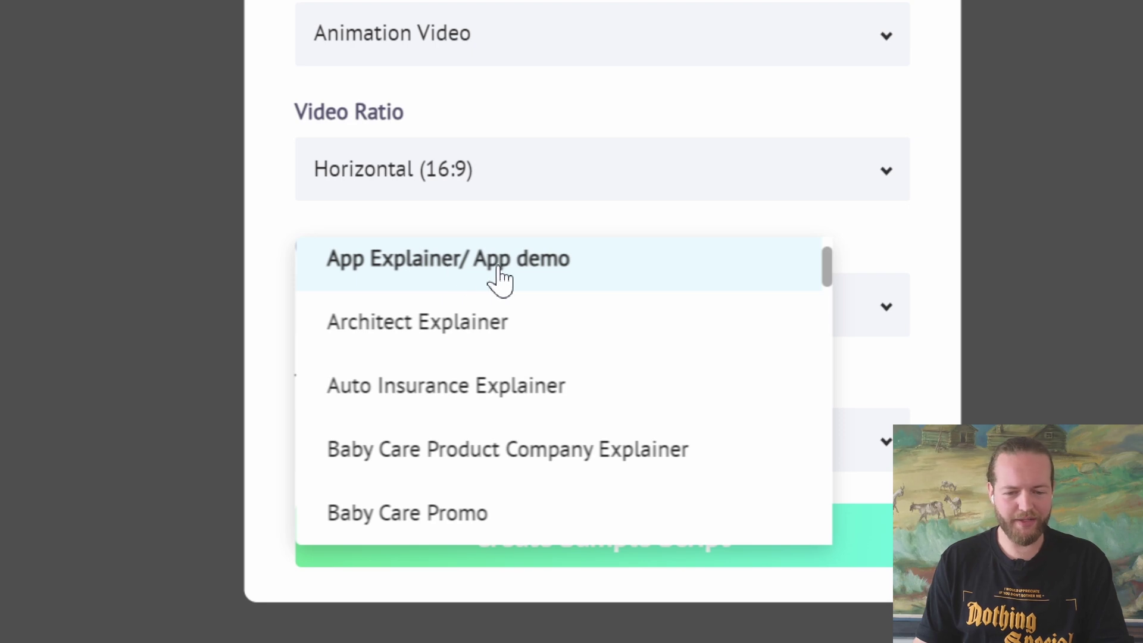
{"action": "left_click", "coordinate": [499, 273]}
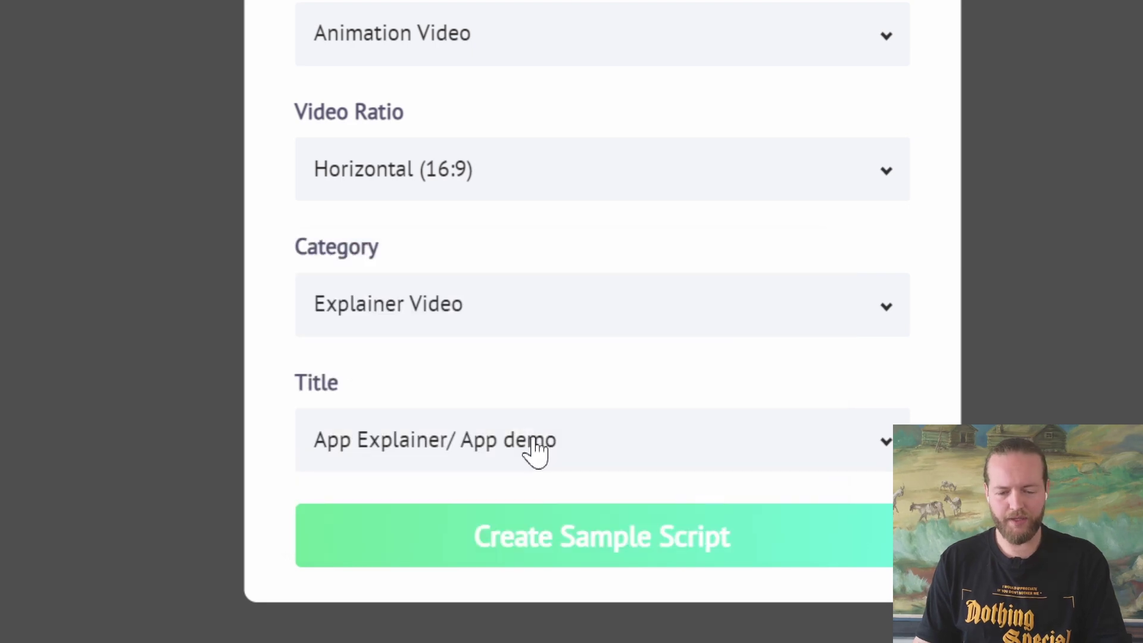
{"action": "left_click", "coordinate": [607, 557]}
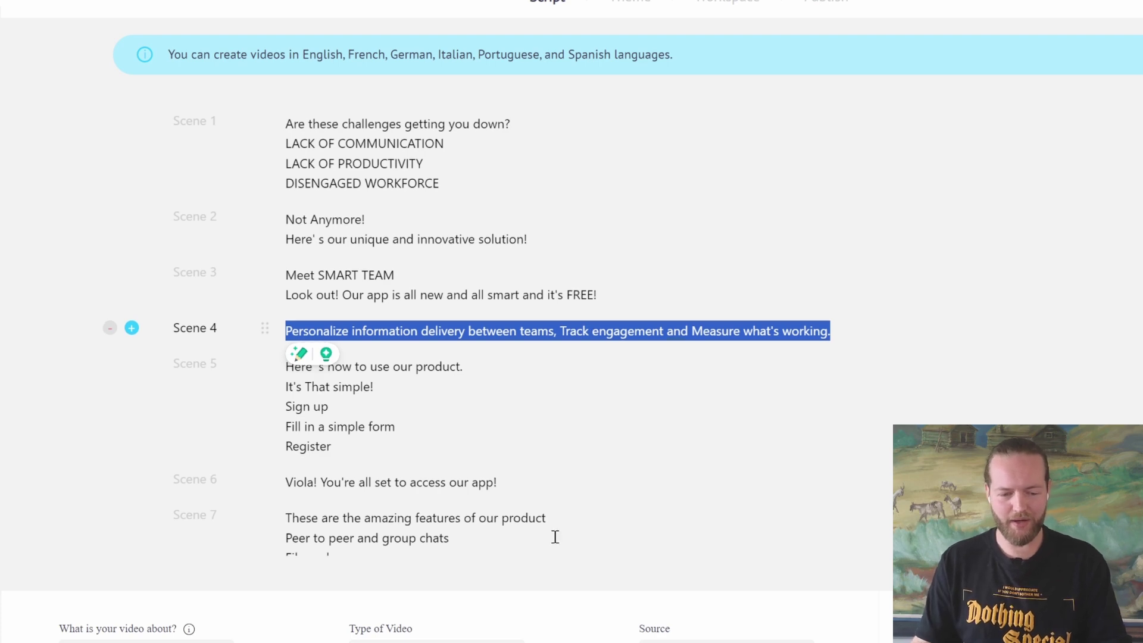
{"action": "scroll", "coordinate": [554, 537], "scroll_direction": "down", "scroll_amount": 4}
{"action": "scroll", "coordinate": [546, 511], "scroll_direction": "down", "scroll_amount": 4}
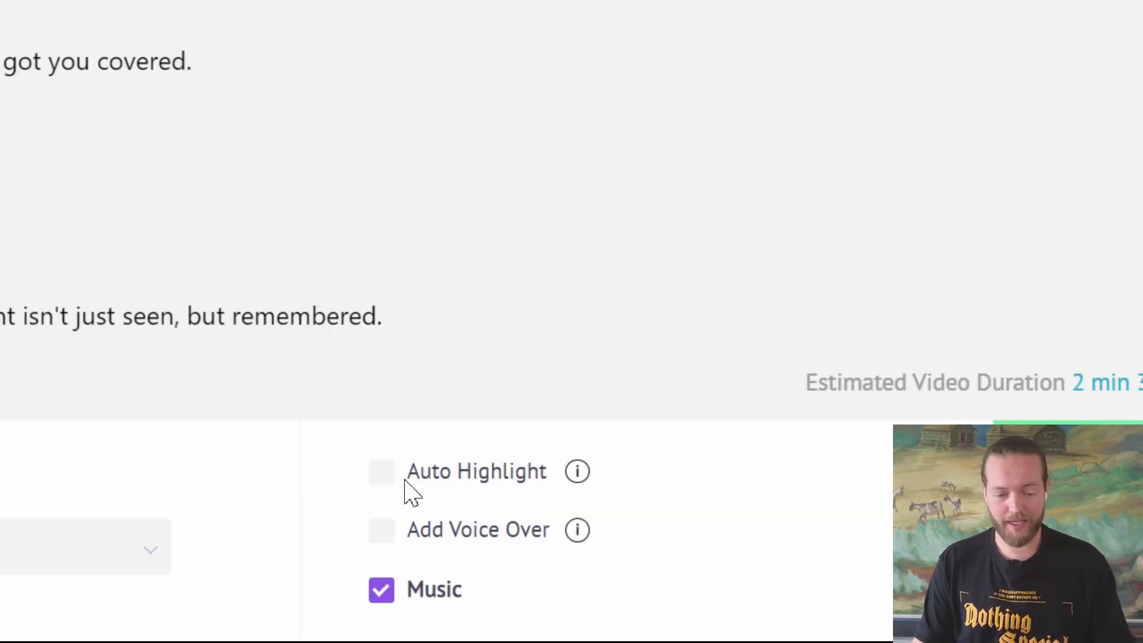
- Enable a voice-over with British accent and Male gender, and generate it
{"action": "left_click", "coordinate": [381, 531]}
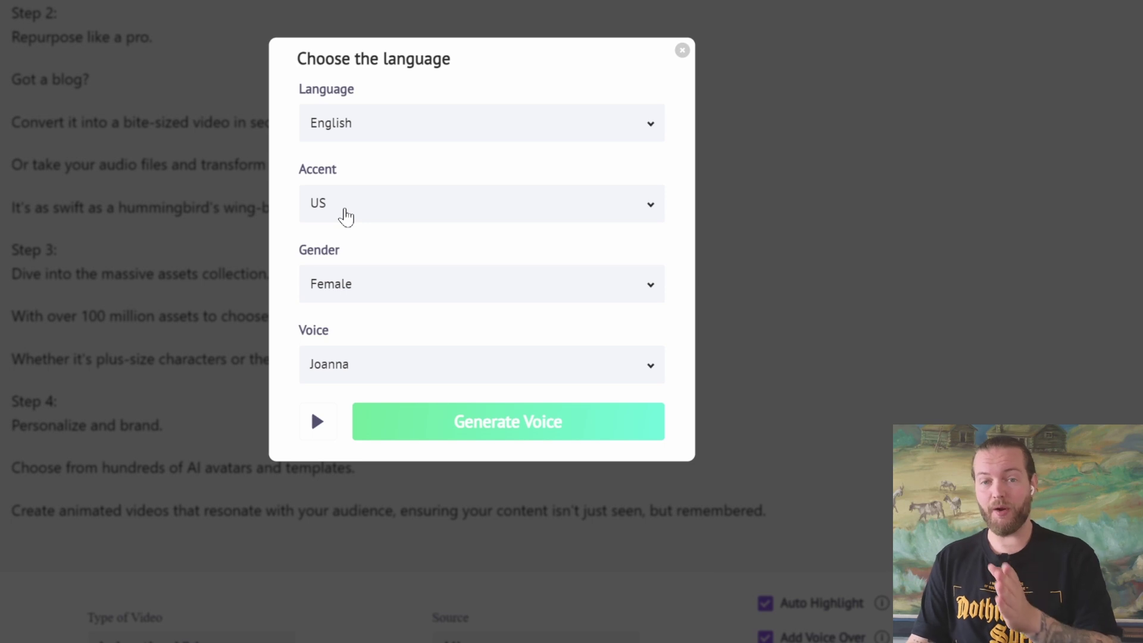
{"action": "left_click", "coordinate": [492, 223]}
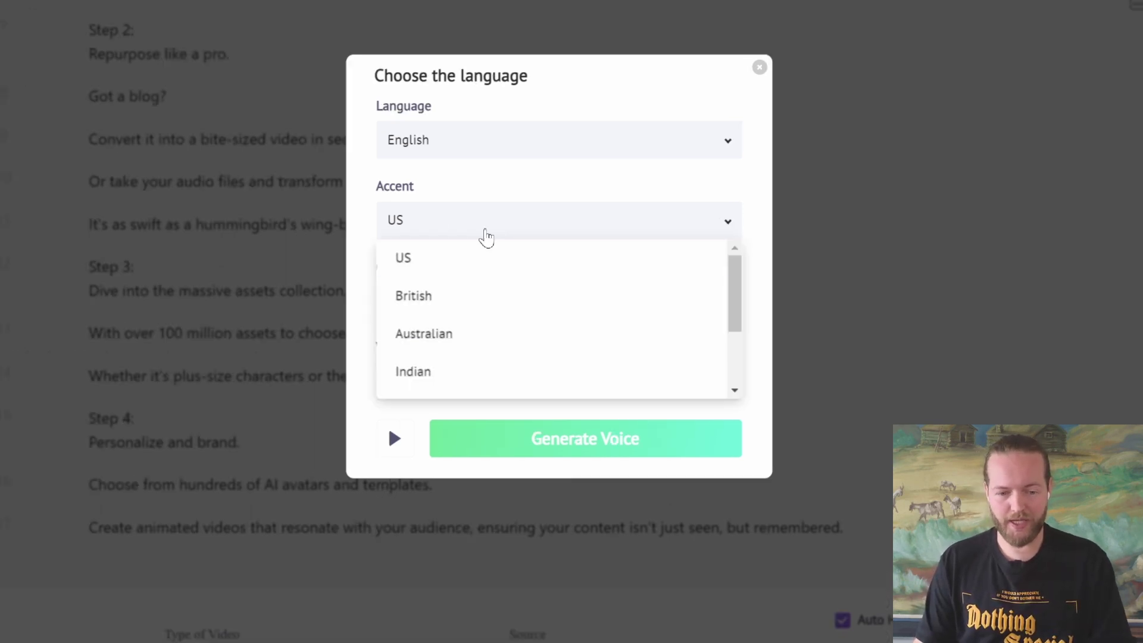
{"action": "left_click", "coordinate": [457, 297]}
{"action": "left_click", "coordinate": [460, 304]}
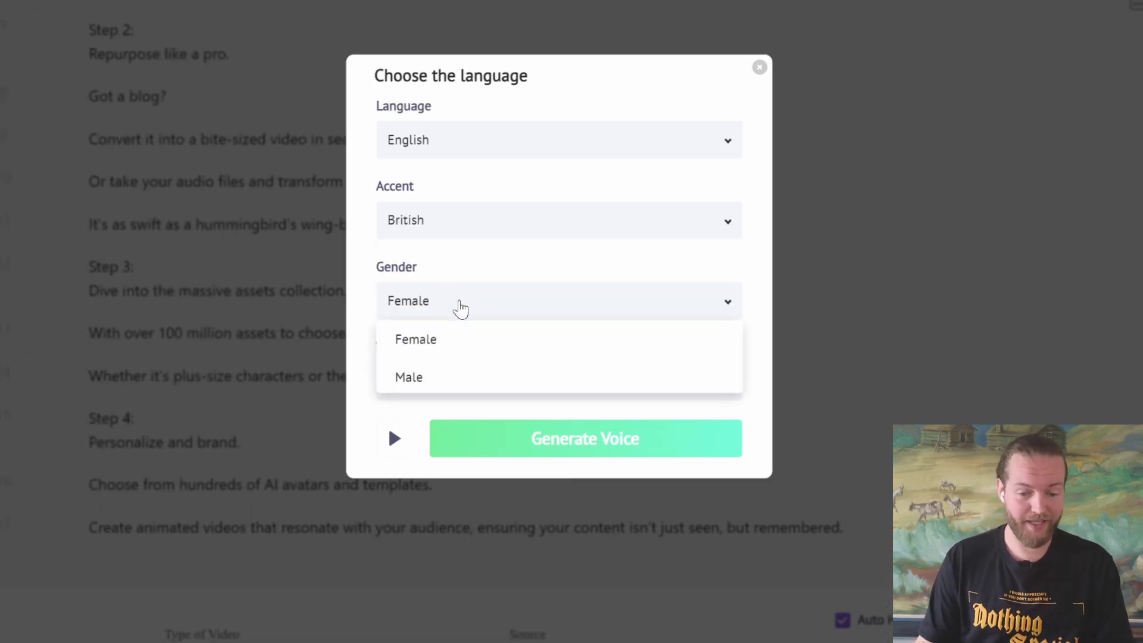
{"action": "left_click", "coordinate": [420, 373]}
{"action": "left_click", "coordinate": [599, 445]}
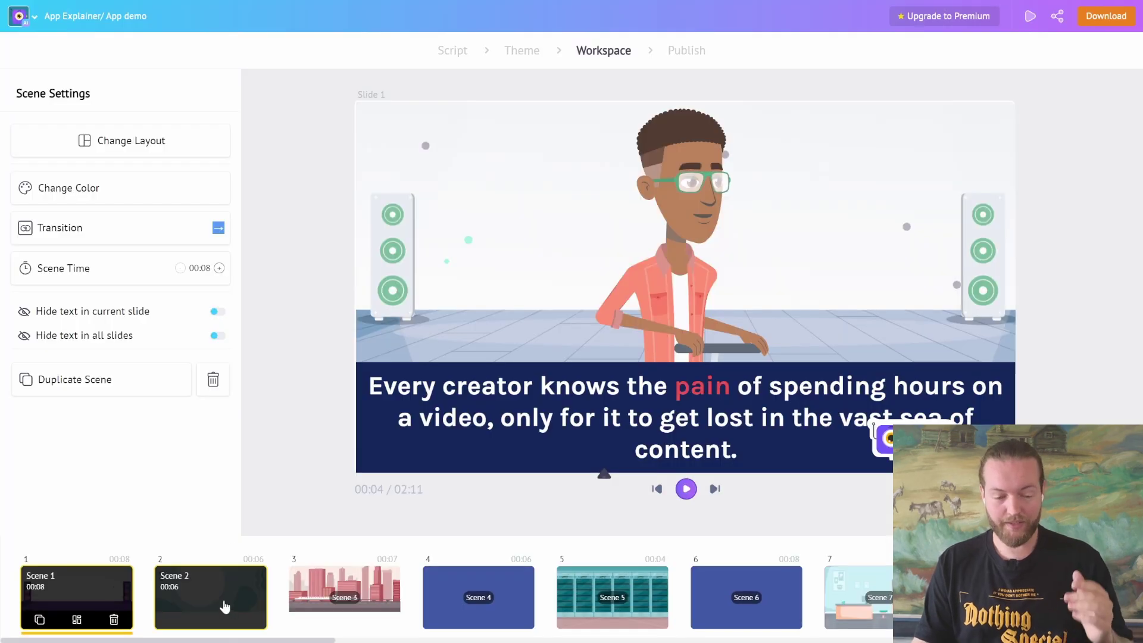
- Preview Scenes 2 through 8 in the timeline, then step back to Scene 7
{"action": "left_click", "coordinate": [225, 607]}
{"action": "left_click", "coordinate": [343, 608]}
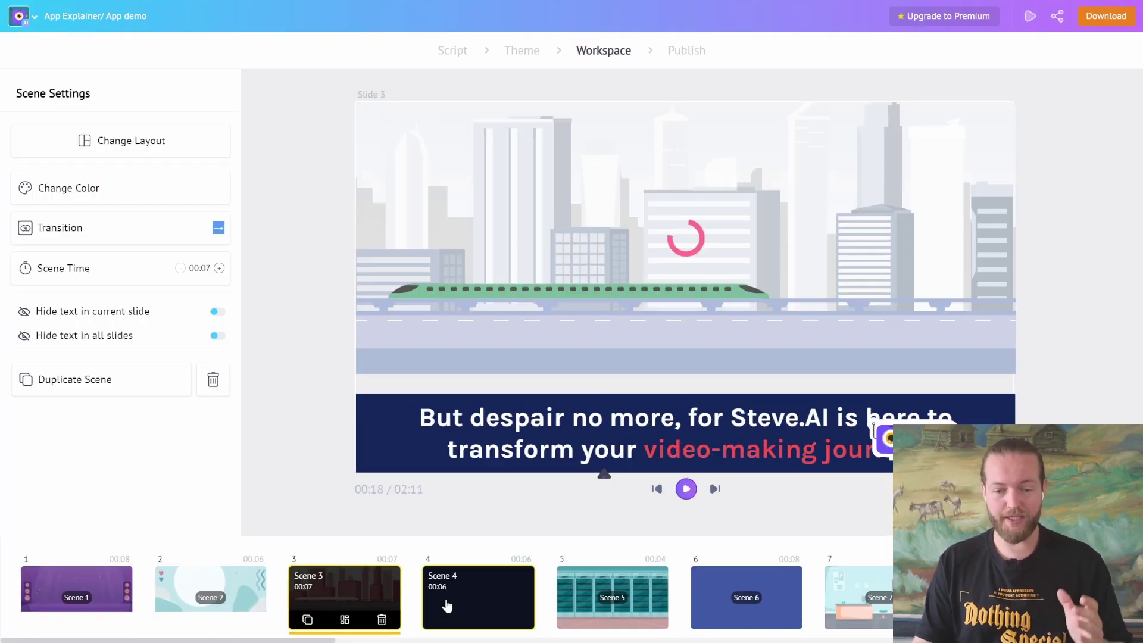
{"action": "left_click", "coordinate": [483, 612]}
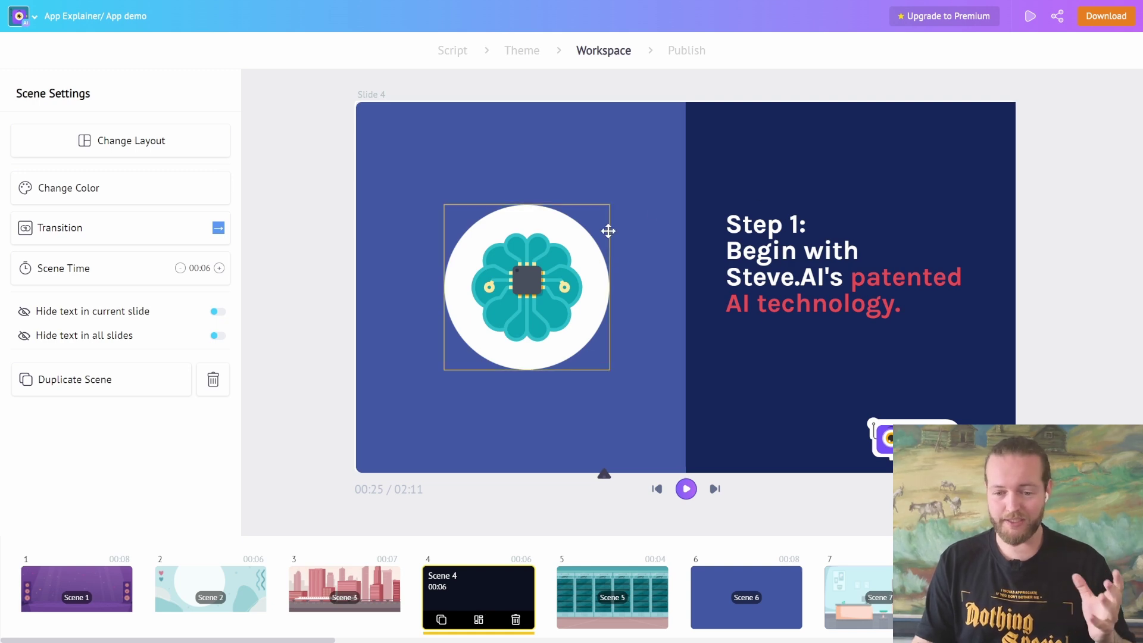
{"action": "left_click", "coordinate": [621, 597]}
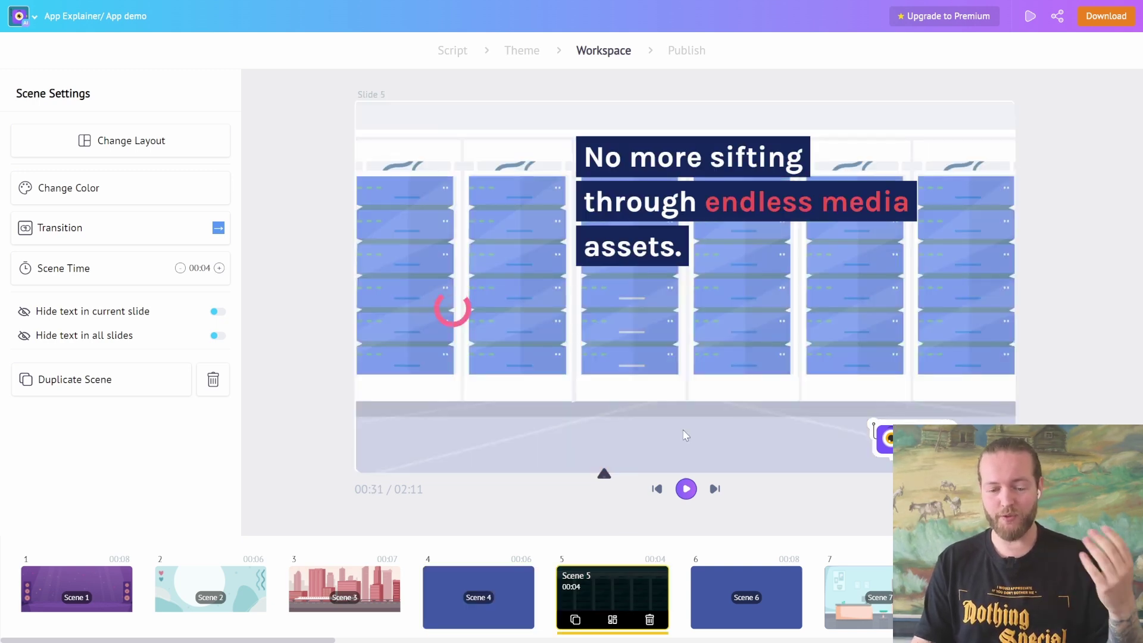
{"action": "left_click", "coordinate": [740, 599]}
{"action": "left_click", "coordinate": [857, 597]}
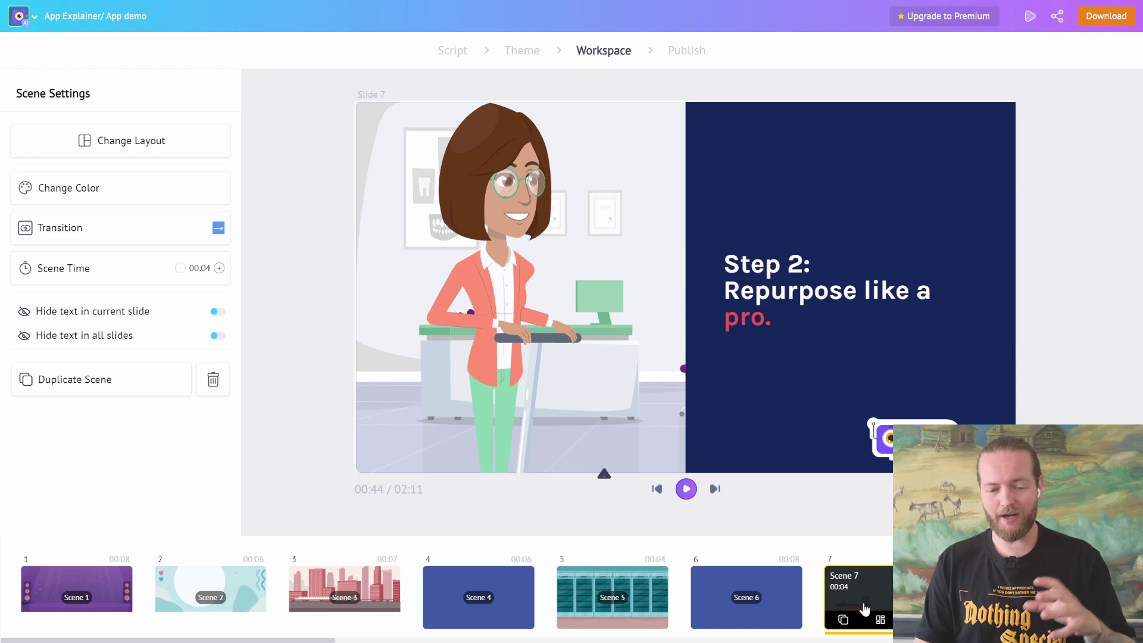
{"action": "key", "text": "Right"}
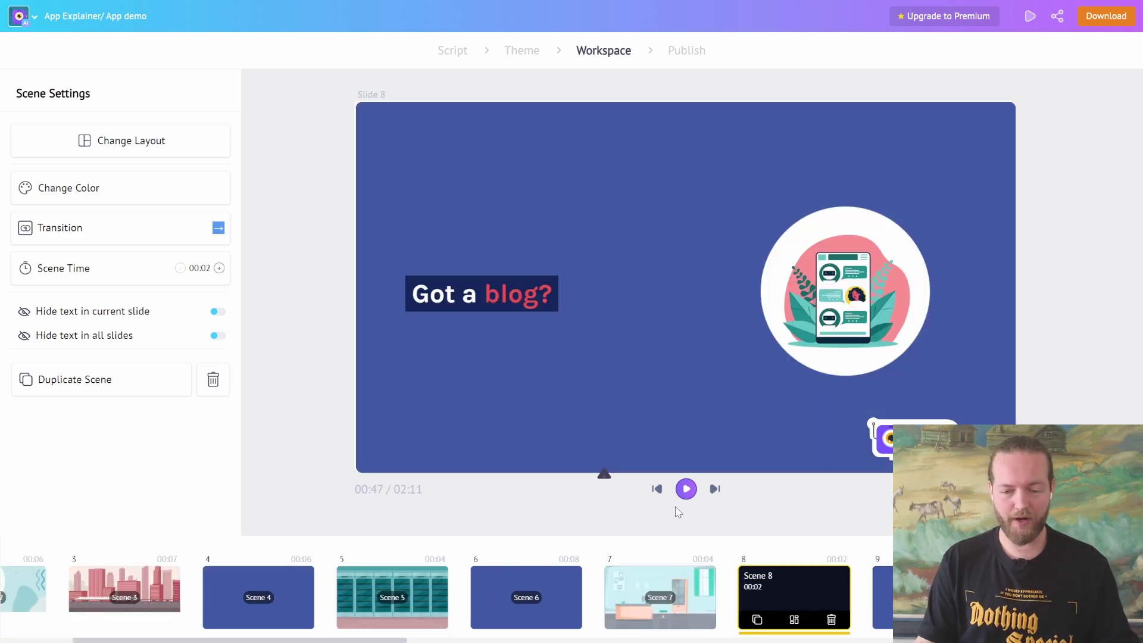
{"action": "key", "text": "Left"}
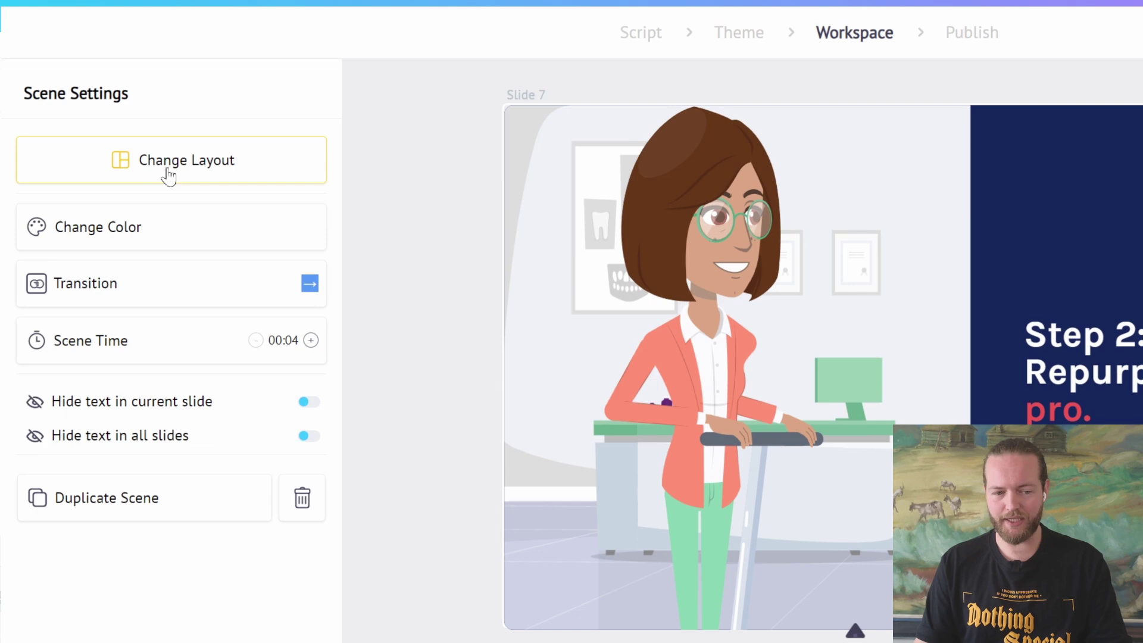
- Switch Scene 7 to the text-left layout and give its character the book-carrying pose
{"action": "left_click", "coordinate": [170, 172]}
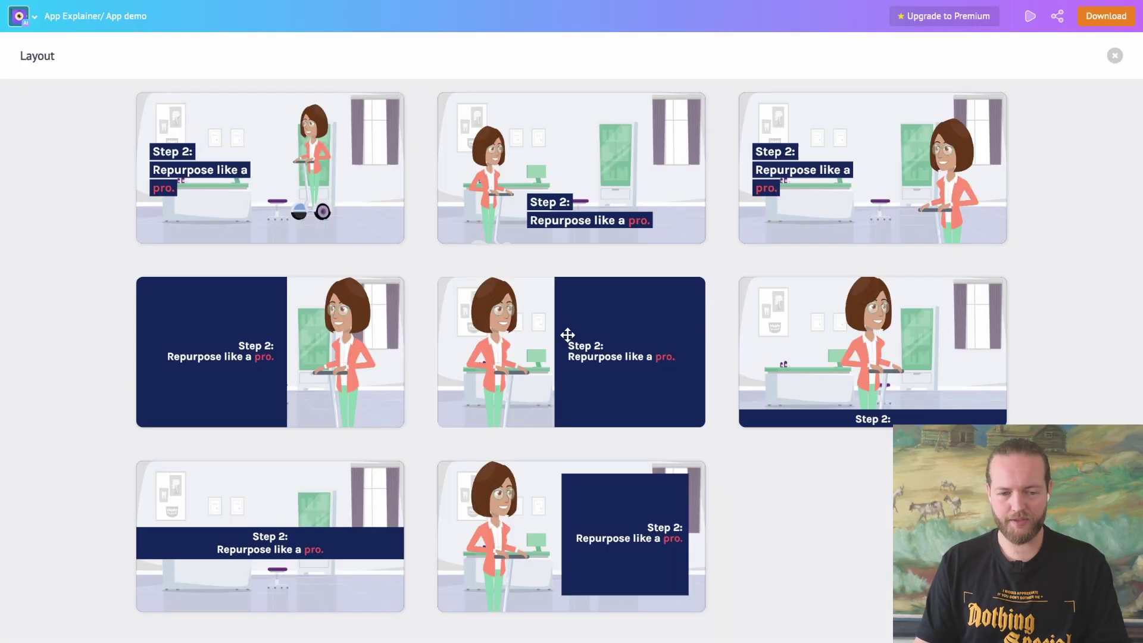
{"action": "left_click", "coordinate": [291, 172]}
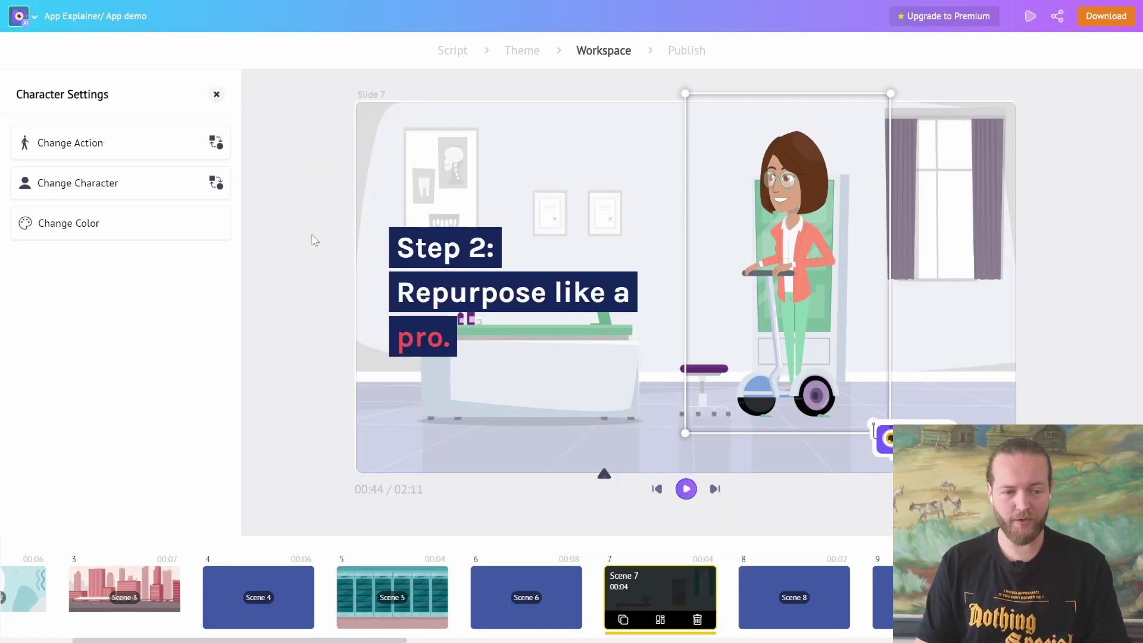
{"action": "left_click", "coordinate": [82, 185]}
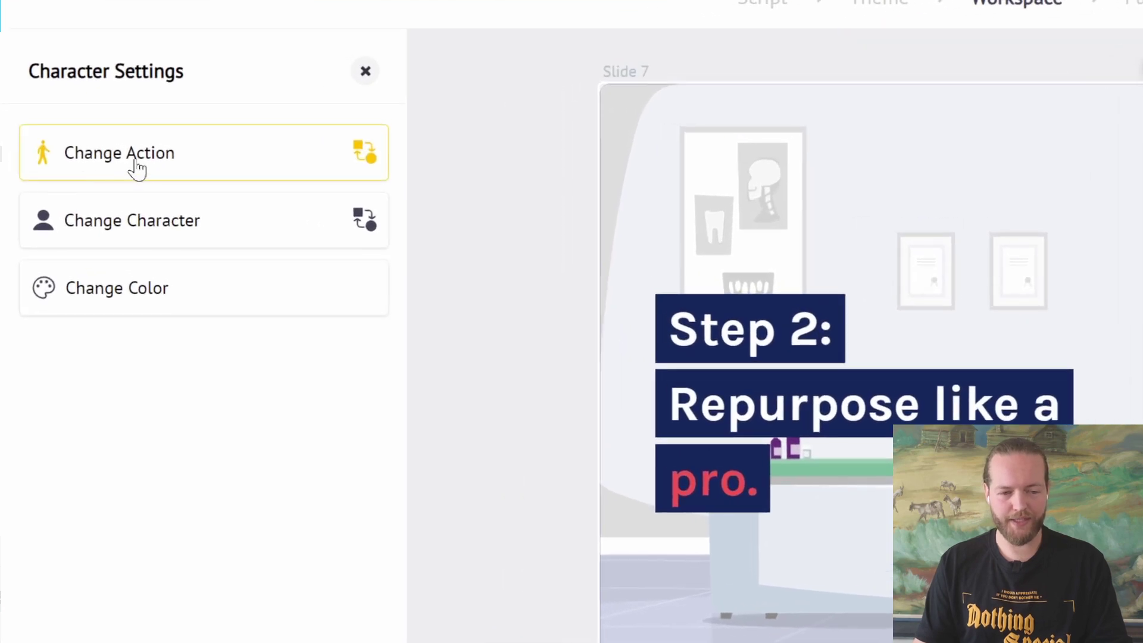
{"action": "left_click", "coordinate": [154, 166]}
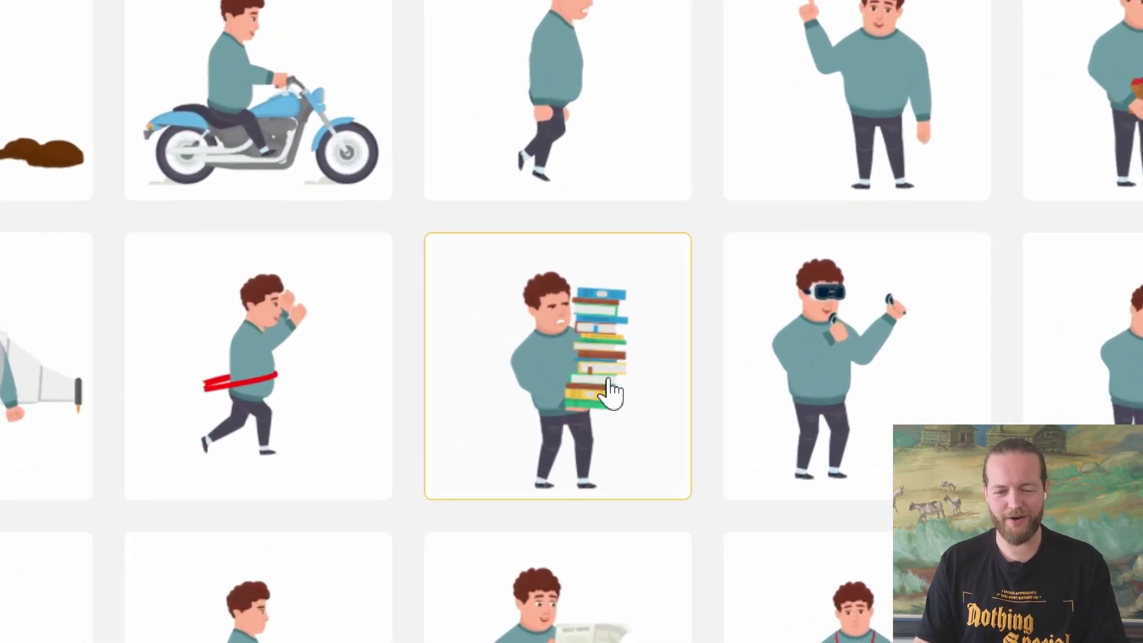
{"action": "left_click", "coordinate": [570, 415]}
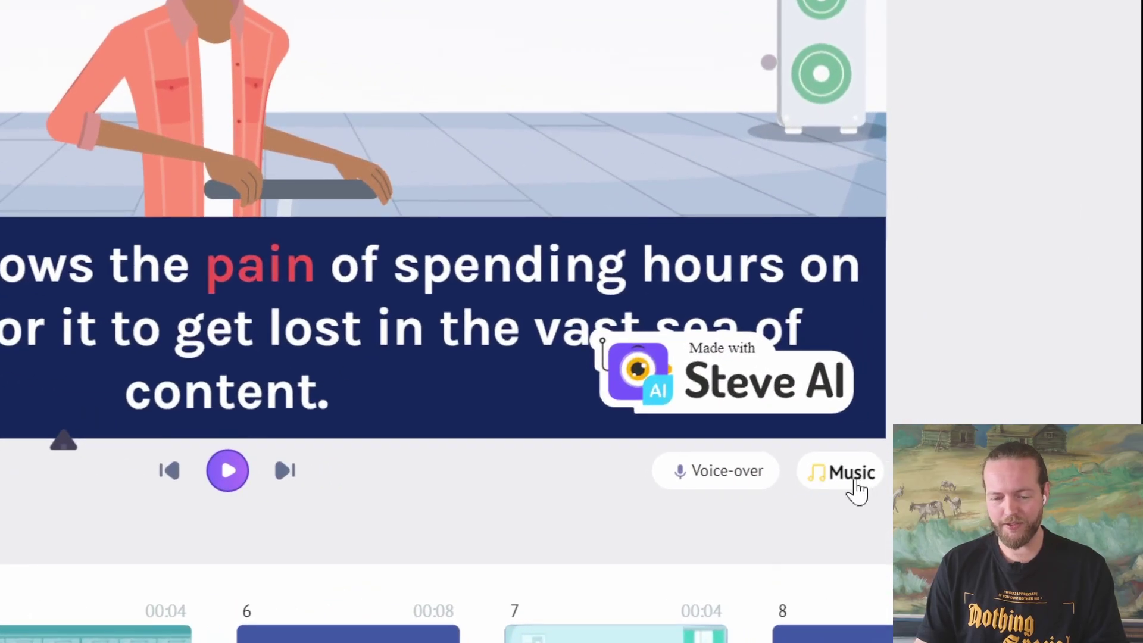
- Check the Ancient Times background track in the music library, then duplicate Scene 1
{"action": "left_click", "coordinate": [846, 486]}
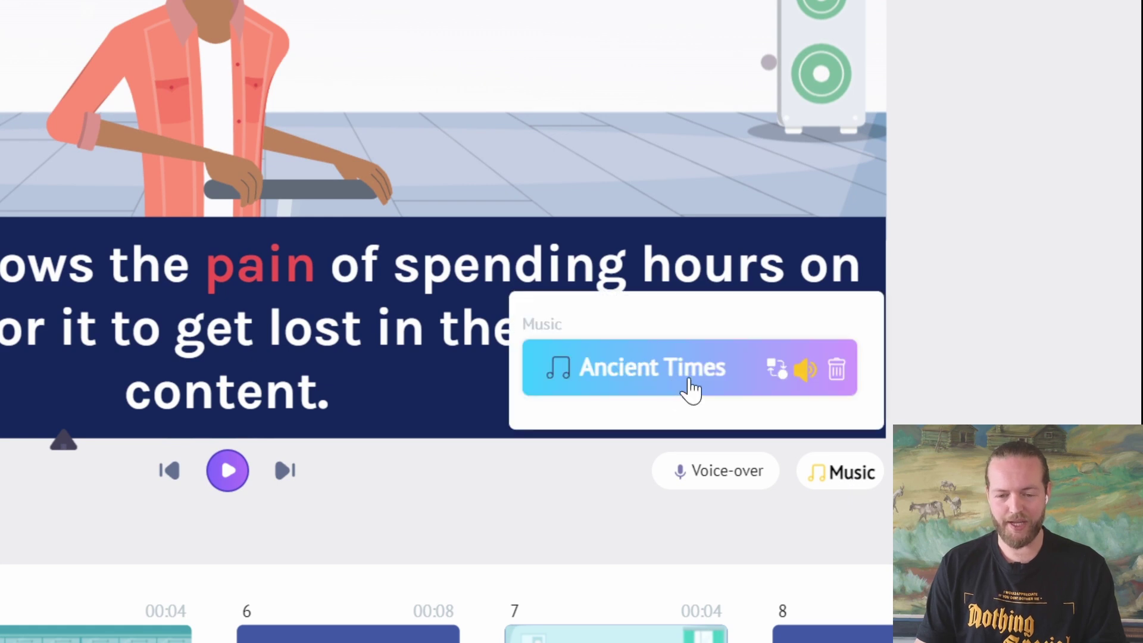
{"action": "left_click", "coordinate": [692, 385]}
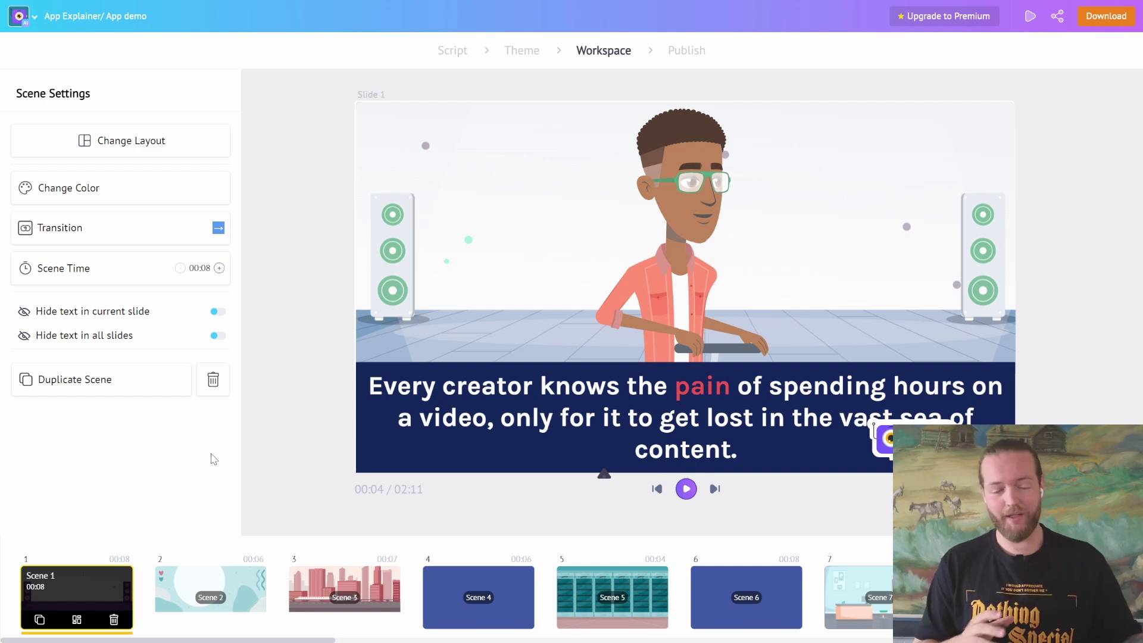
{"action": "left_click", "coordinate": [125, 382]}
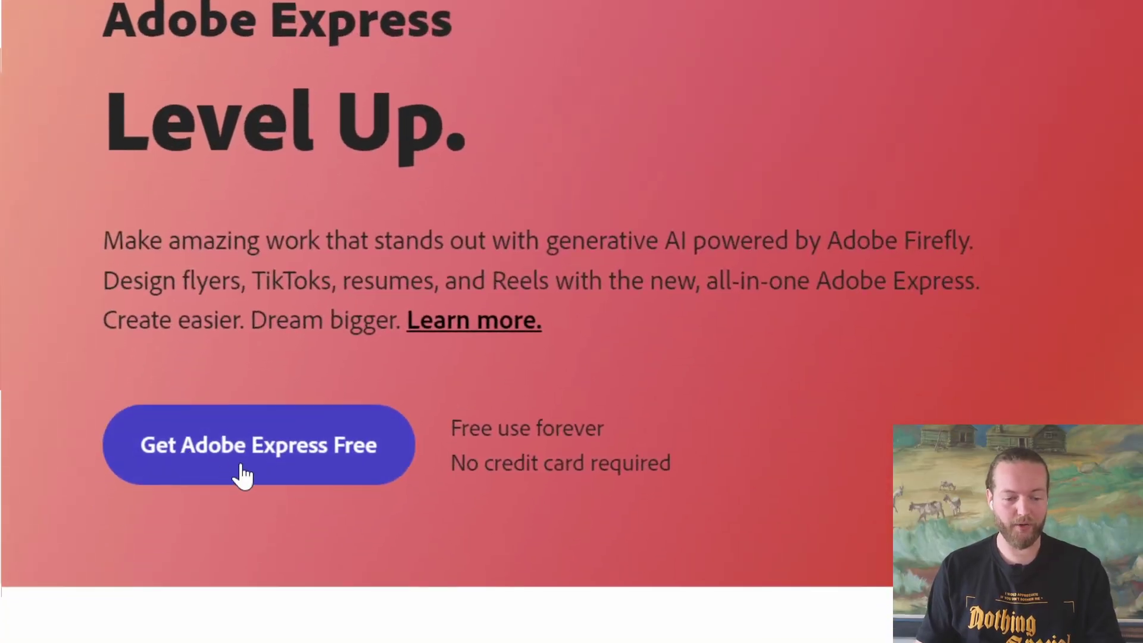
- Start Adobe Express for free and open the Animate from audio tool
{"action": "left_click", "coordinate": [259, 465]}
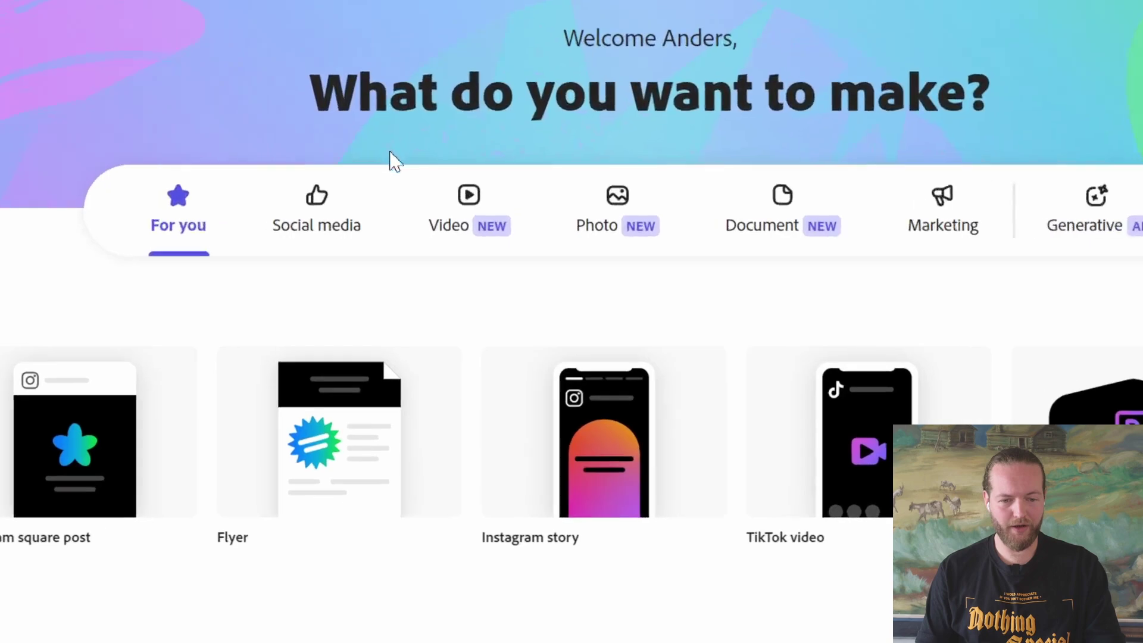
{"action": "left_click", "coordinate": [465, 228]}
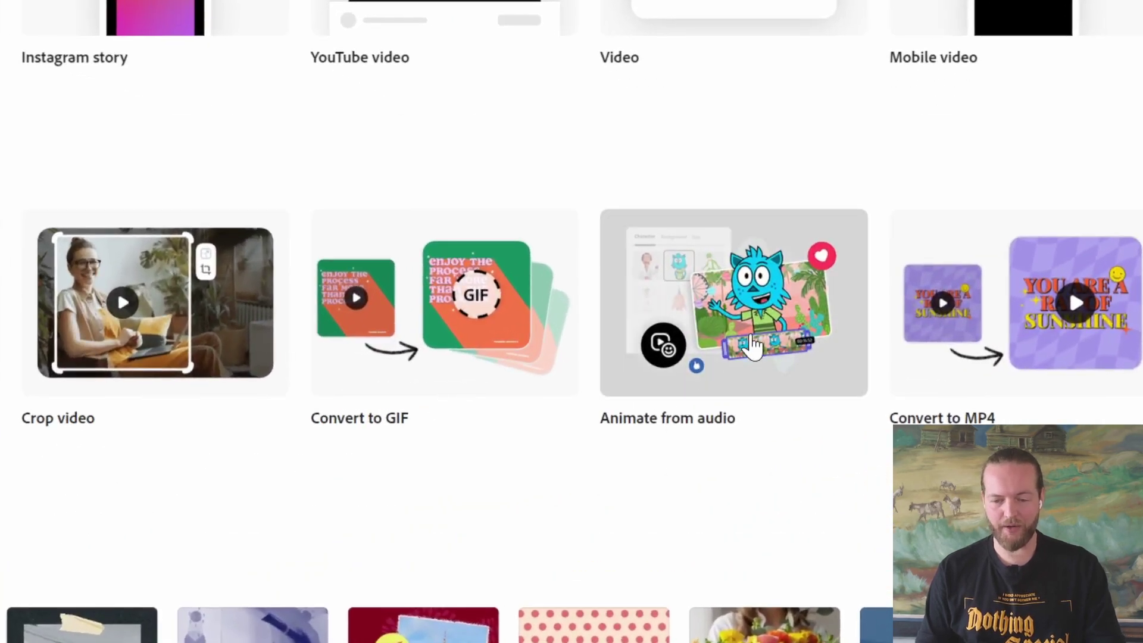
{"action": "left_click", "coordinate": [755, 344]}
{"action": "scroll", "coordinate": [1079, 234], "scroll_direction": "down", "scroll_amount": 3}
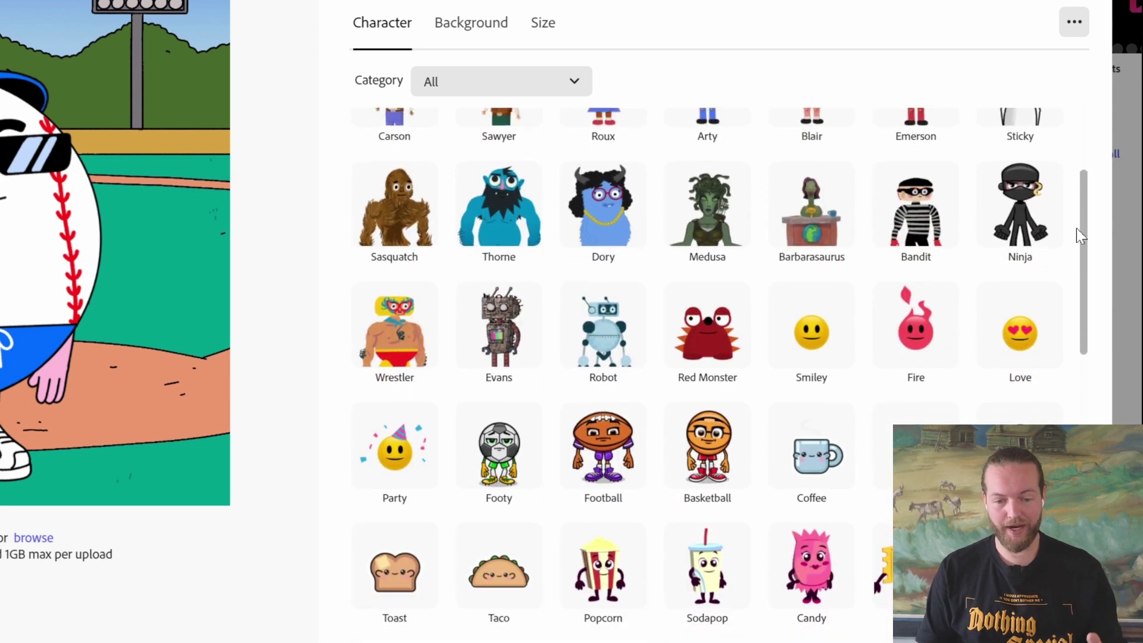
{"action": "scroll", "coordinate": [1076, 228], "scroll_direction": "down", "scroll_amount": 3}
{"action": "scroll", "coordinate": [1072, 267], "scroll_direction": "down", "scroll_amount": 3}
{"action": "scroll", "coordinate": [1067, 313], "scroll_direction": "down", "scroll_amount": 3}
{"action": "scroll", "coordinate": [1058, 358], "scroll_direction": "down", "scroll_amount": 2}
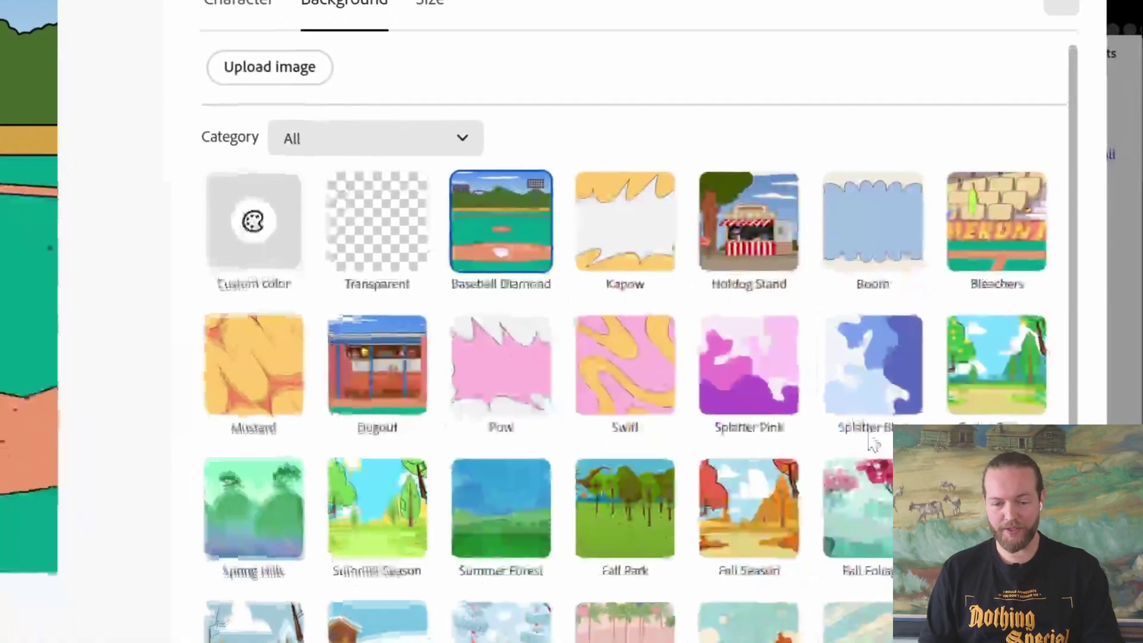
{"action": "scroll", "coordinate": [846, 434], "scroll_direction": "down", "scroll_amount": 2}
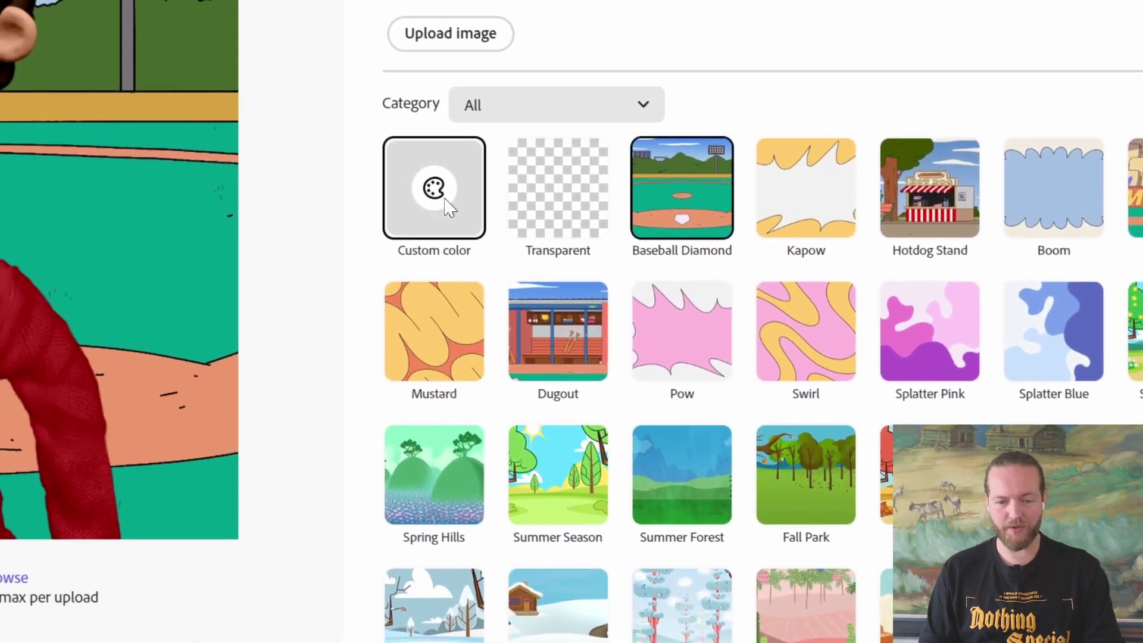
- Give the character a bright green custom-color background and reduce its scale
{"action": "left_click", "coordinate": [447, 205]}
{"action": "left_click", "coordinate": [497, 279]}
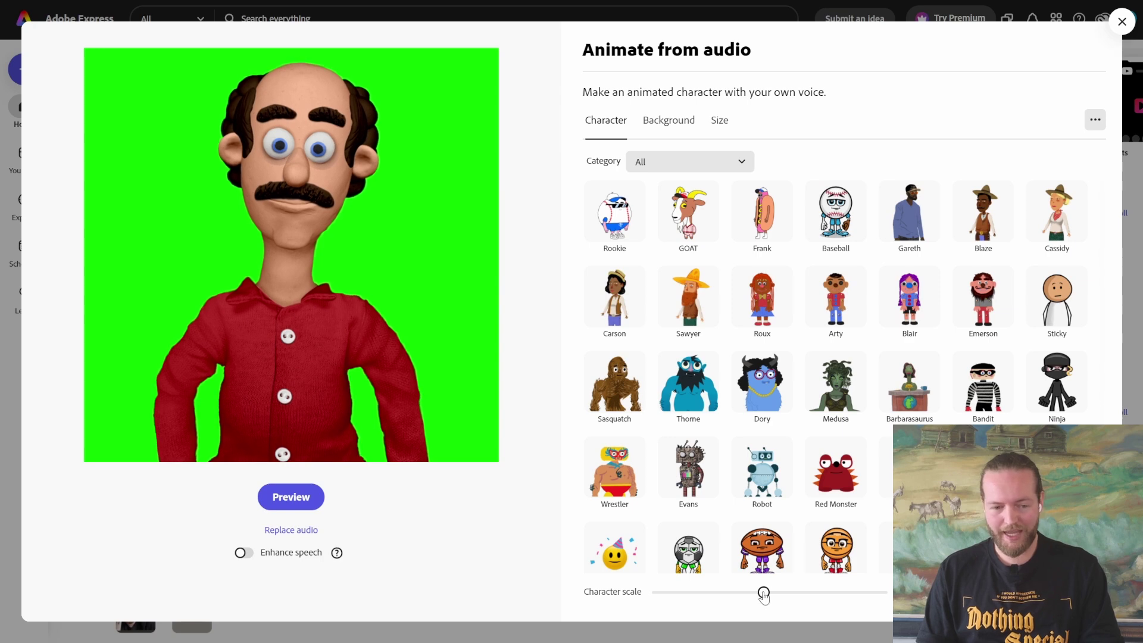
{"action": "left_click_drag", "start_coordinate": [764, 592], "coordinate": [723, 593]}
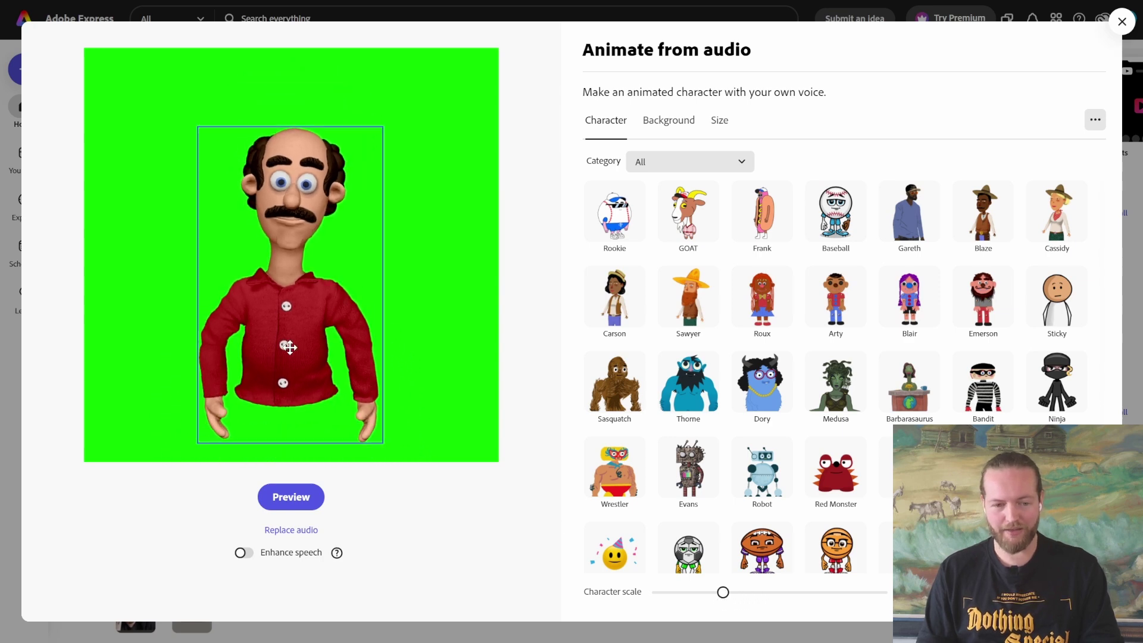
- Raise the character slightly, upload the ElevenLabs voiceover, and play the generated animation
{"action": "left_click_drag", "start_coordinate": [289, 347], "coordinate": [288, 329]}
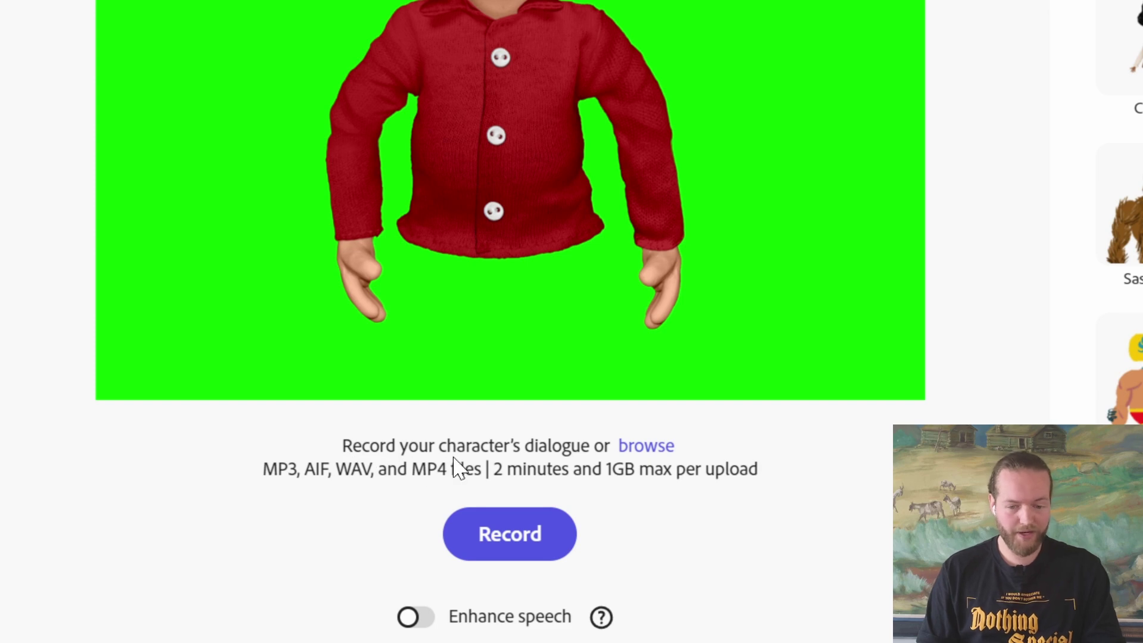
{"action": "left_click", "coordinate": [641, 451]}
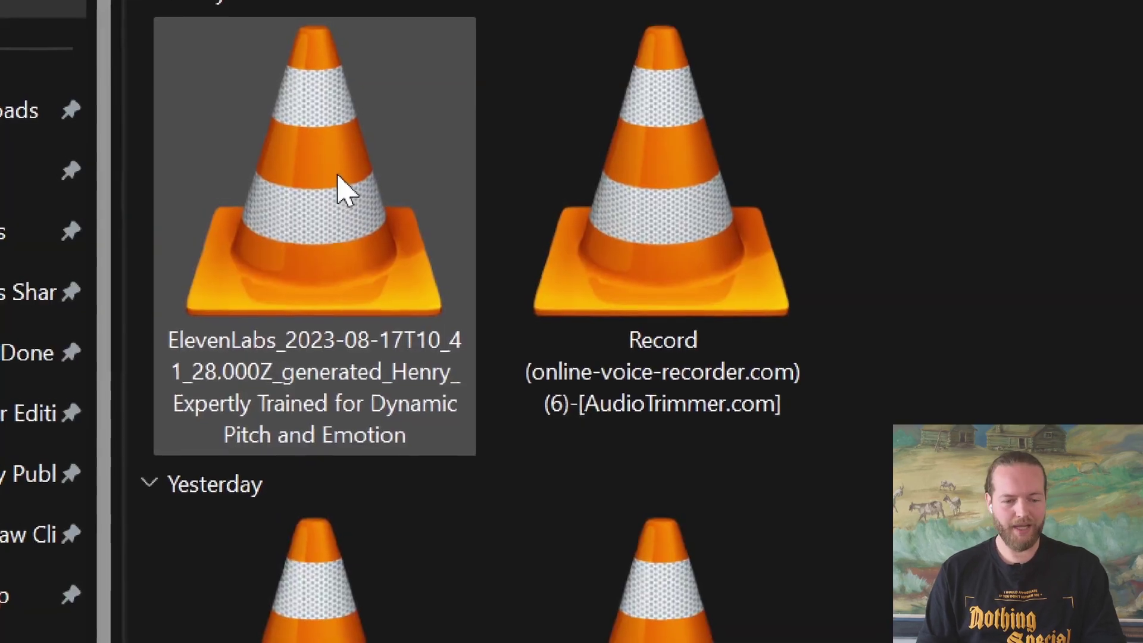
{"action": "double_click", "coordinate": [415, 384]}
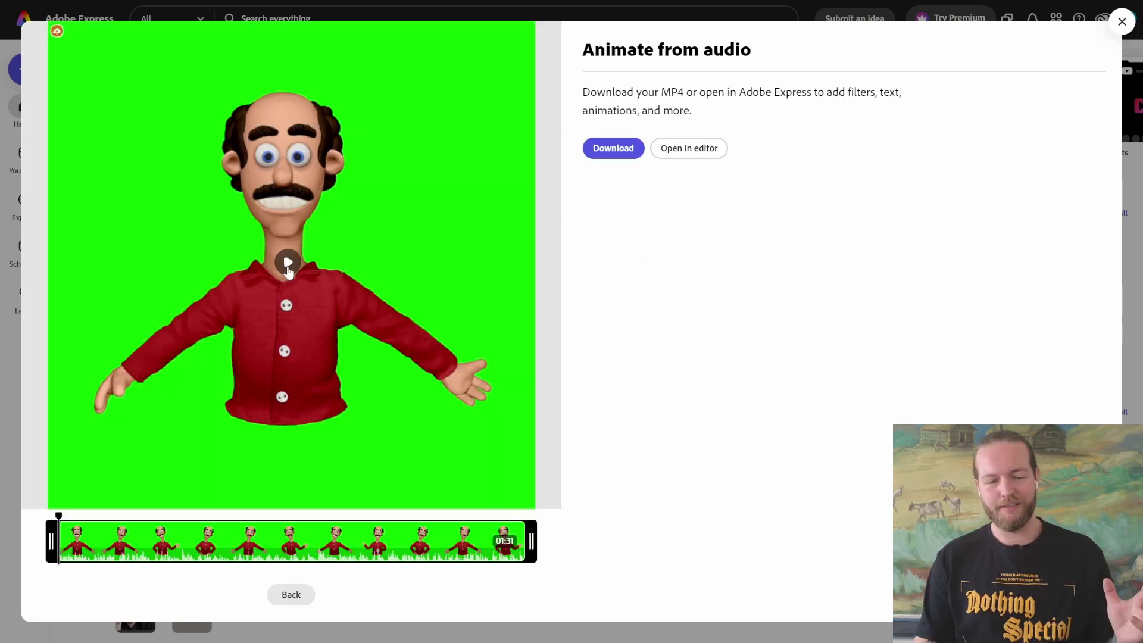
{"action": "left_click", "coordinate": [287, 264]}
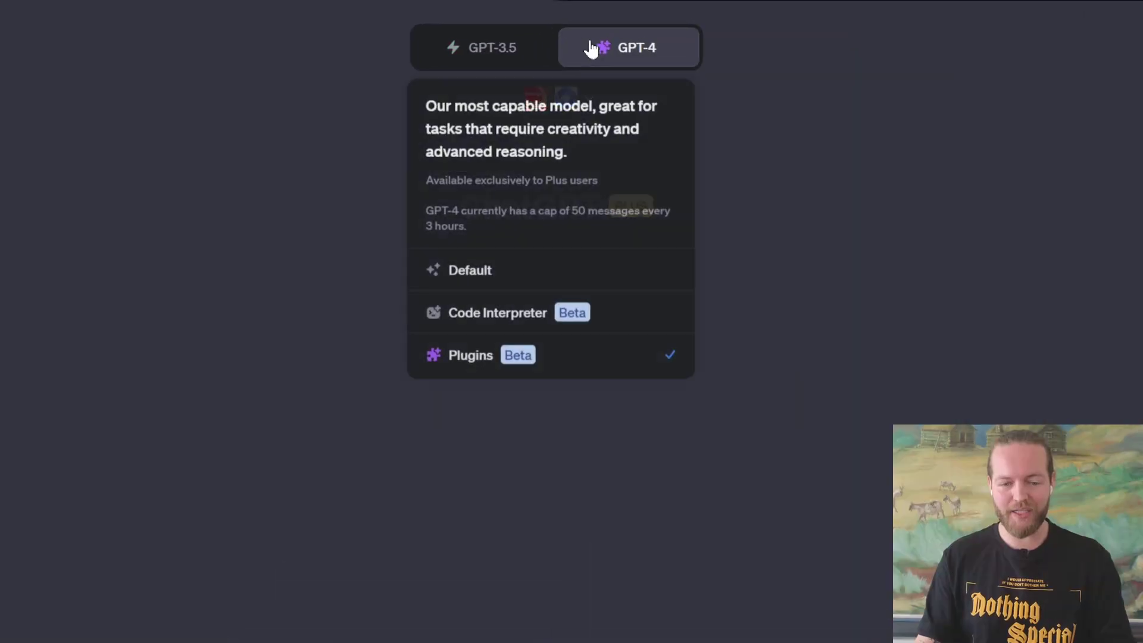
- Install the CapCut plugin under GPT-4 Plugins and send the pasted Steve.AI script
{"action": "left_click", "coordinate": [531, 521]}
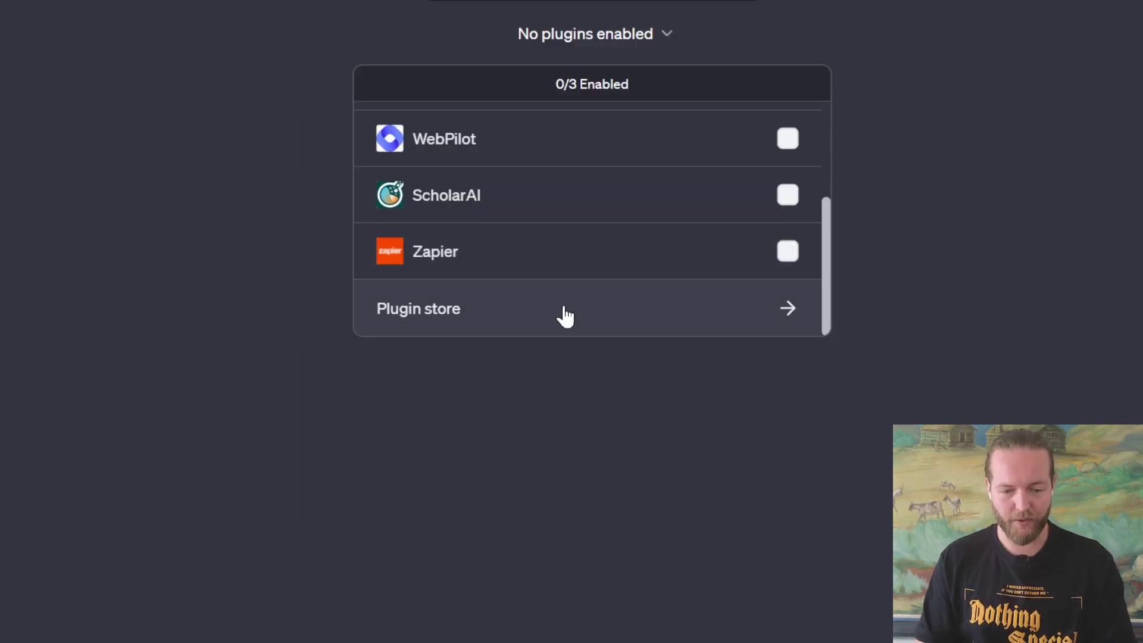
{"action": "left_click", "coordinate": [566, 315]}
{"action": "left_click", "coordinate": [426, 215]}
{"action": "type", "text": "cap"}
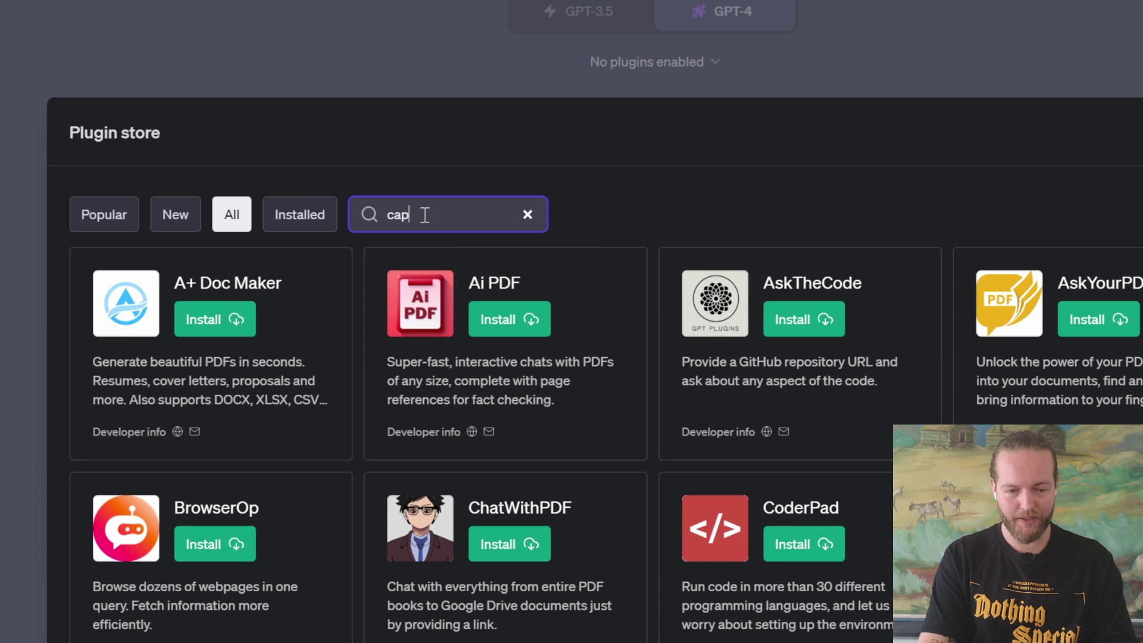
{"action": "type", "text": "cut"}
{"action": "left_click", "coordinate": [286, 284]}
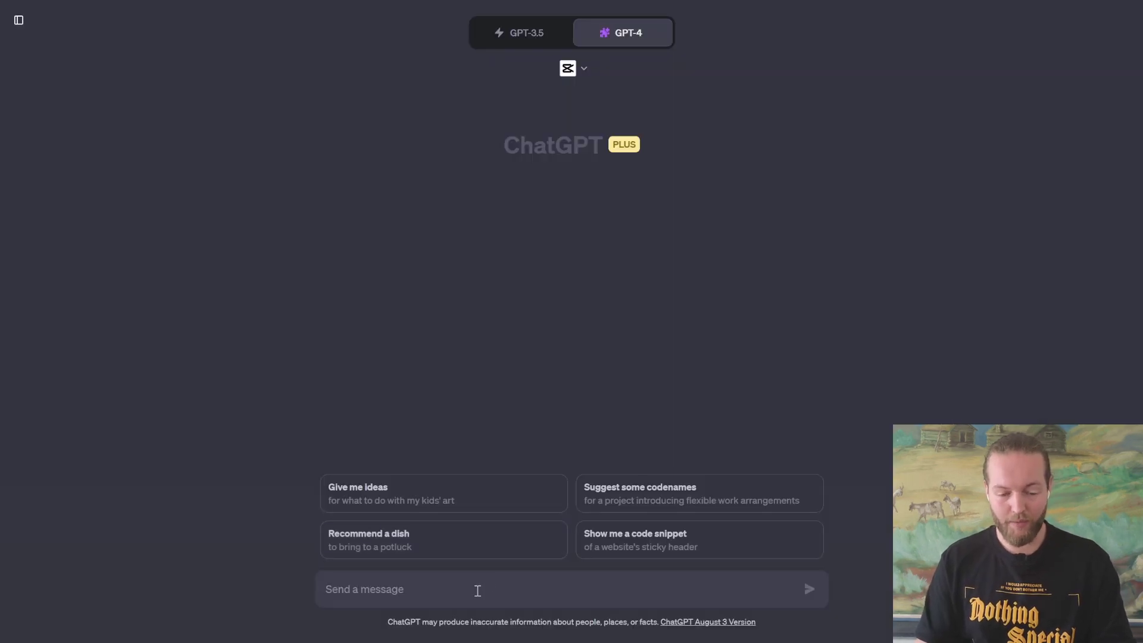
{"action": "key", "text": "ctrl+v"}
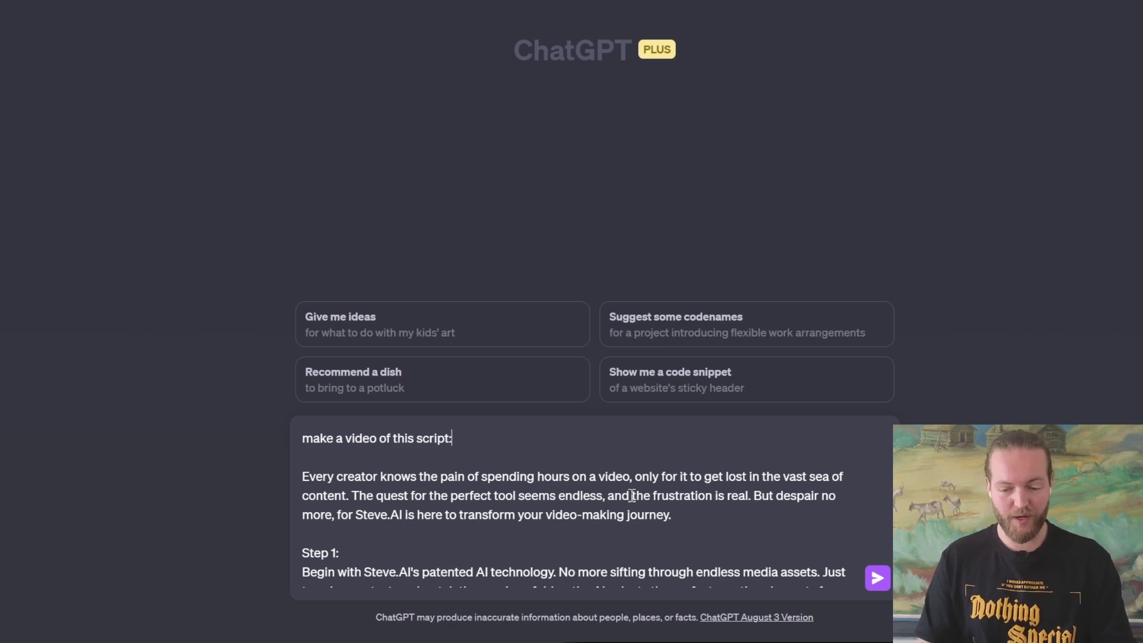
{"action": "left_click", "coordinate": [877, 580]}
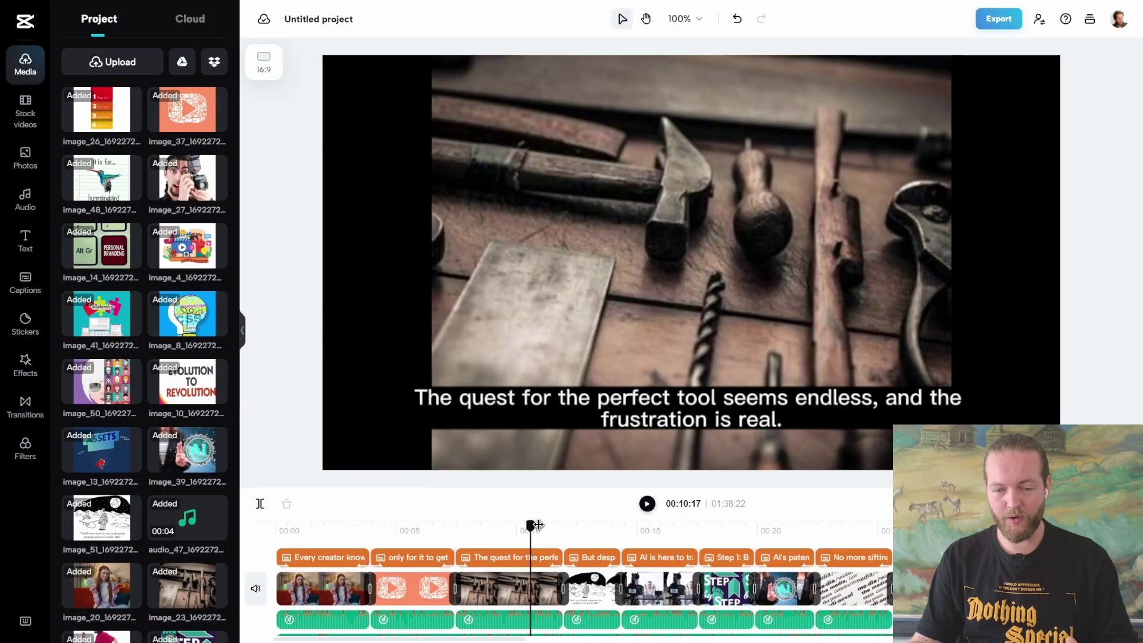
- Import the downloaded character MP4 into Media and place it on the timeline
{"action": "left_click_drag", "start_coordinate": [536, 525], "coordinate": [888, 524]}
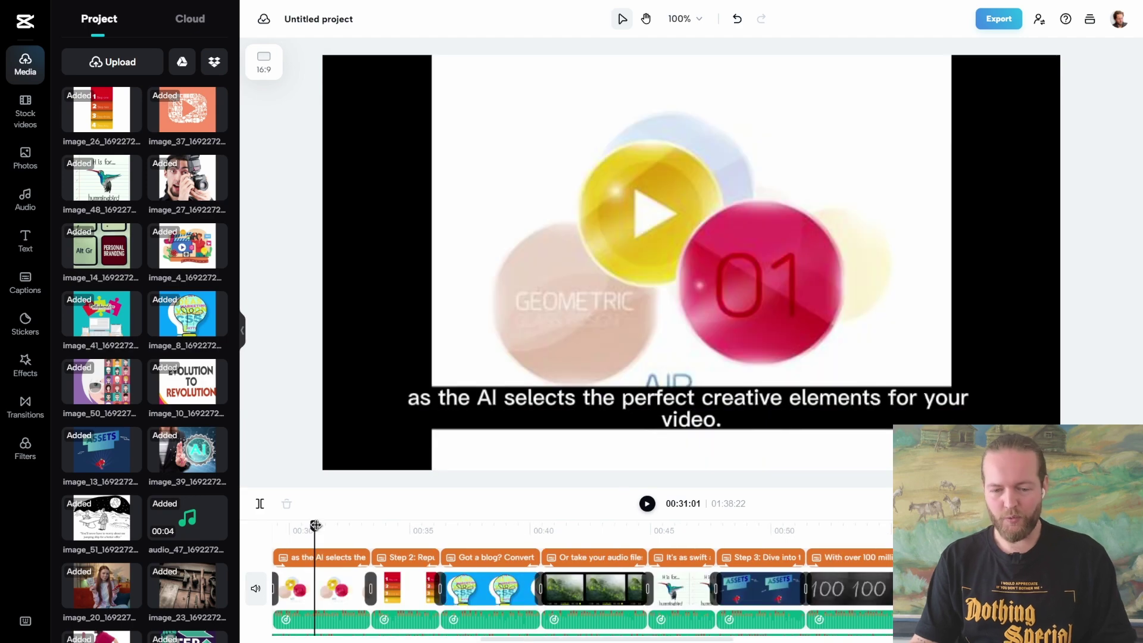
{"action": "left_click_drag", "start_coordinate": [313, 525], "coordinate": [785, 527]}
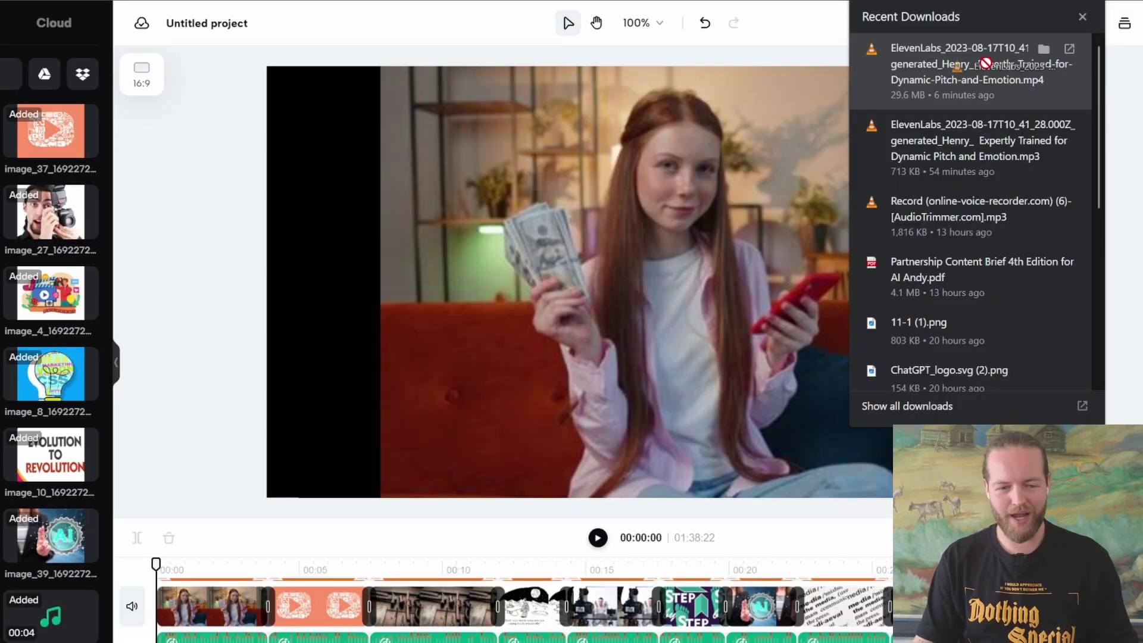
{"action": "left_click_drag", "start_coordinate": [984, 61], "coordinate": [34, 143]}
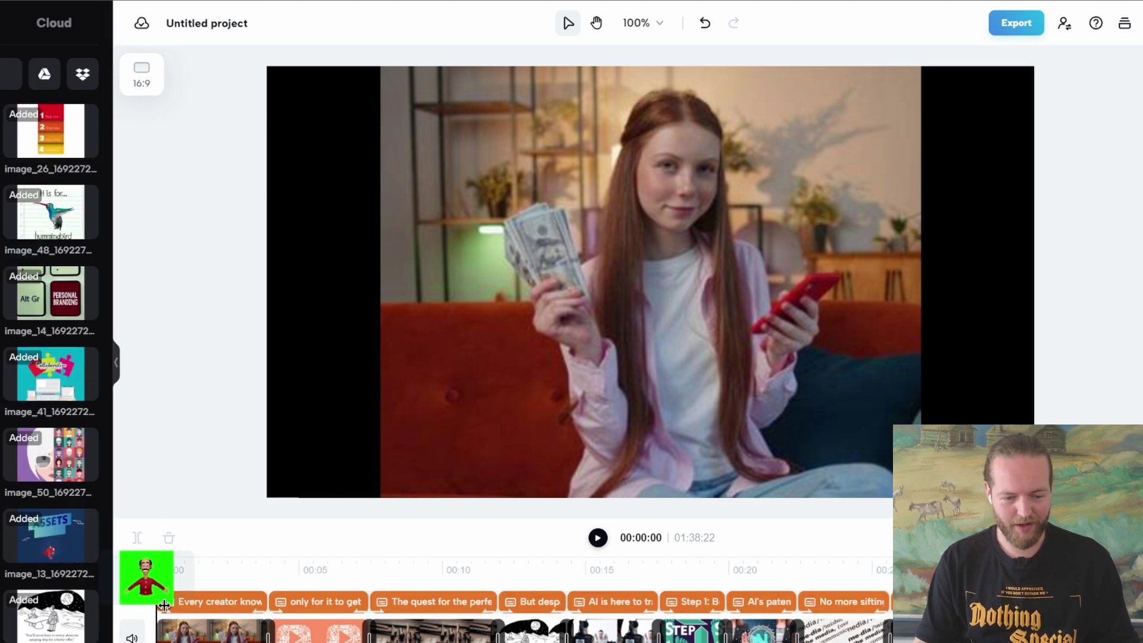
{"action": "left_click_drag", "start_coordinate": [38, 384], "coordinate": [160, 571]}
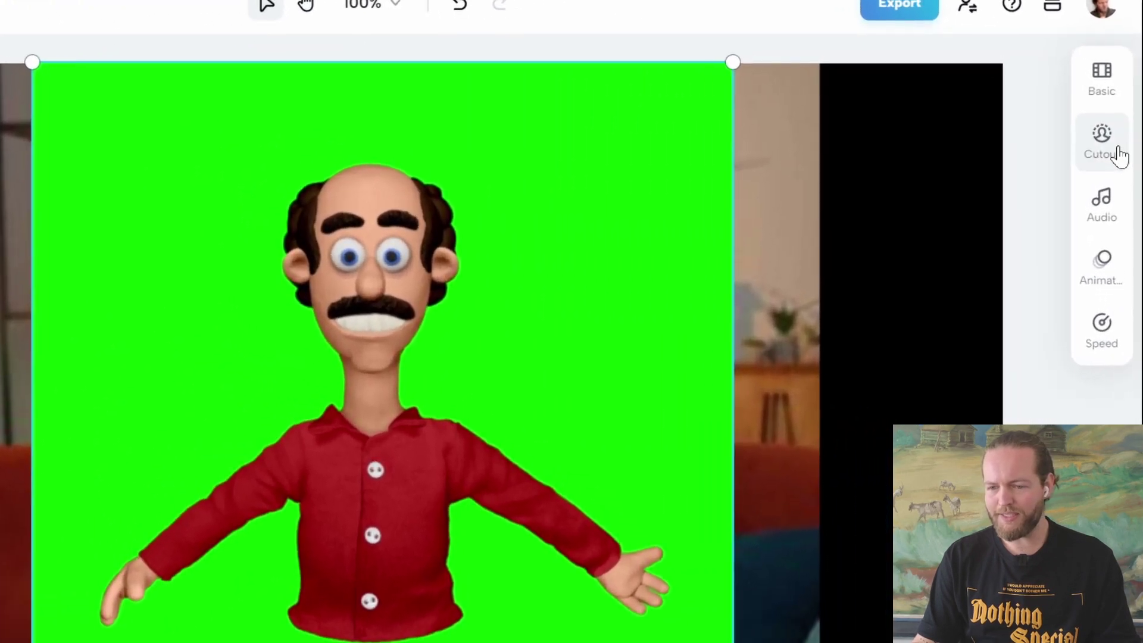
- Cut out the green background, shrink the character bottom-right, and layer it above captions
{"action": "left_click", "coordinate": [1109, 131]}
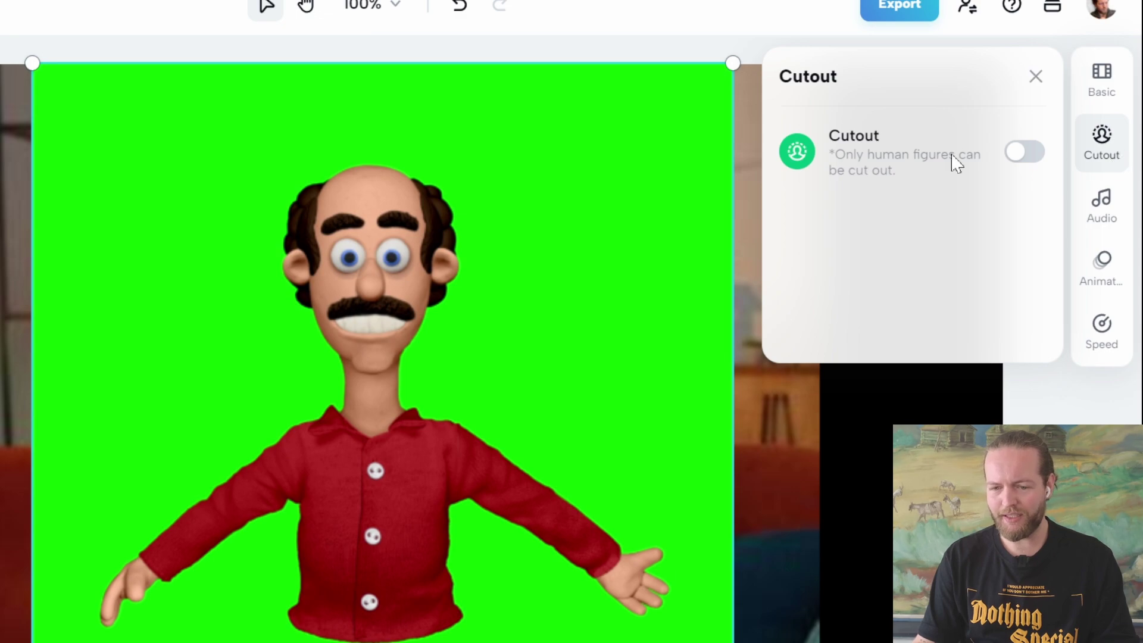
{"action": "left_click", "coordinate": [1025, 155]}
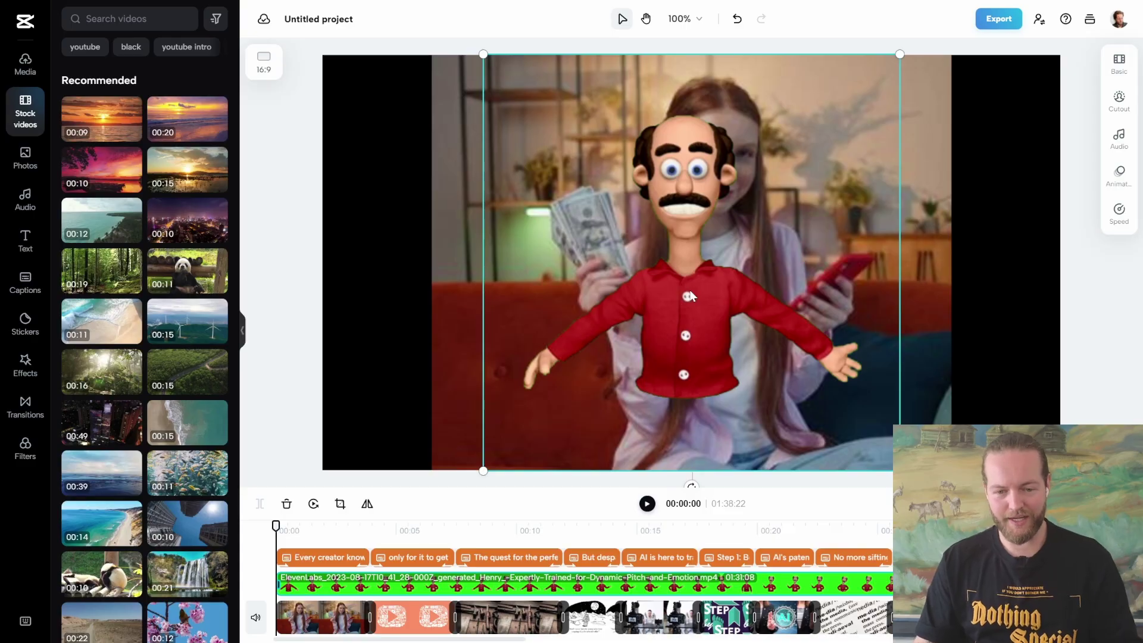
{"action": "mouse_move", "coordinate": [681, 294]}
{"action": "left_mouse_down"}
{"action": "mouse_move", "coordinate": [871, 365]}
{"action": "mouse_move", "coordinate": [878, 378]}
{"action": "left_mouse_up"}
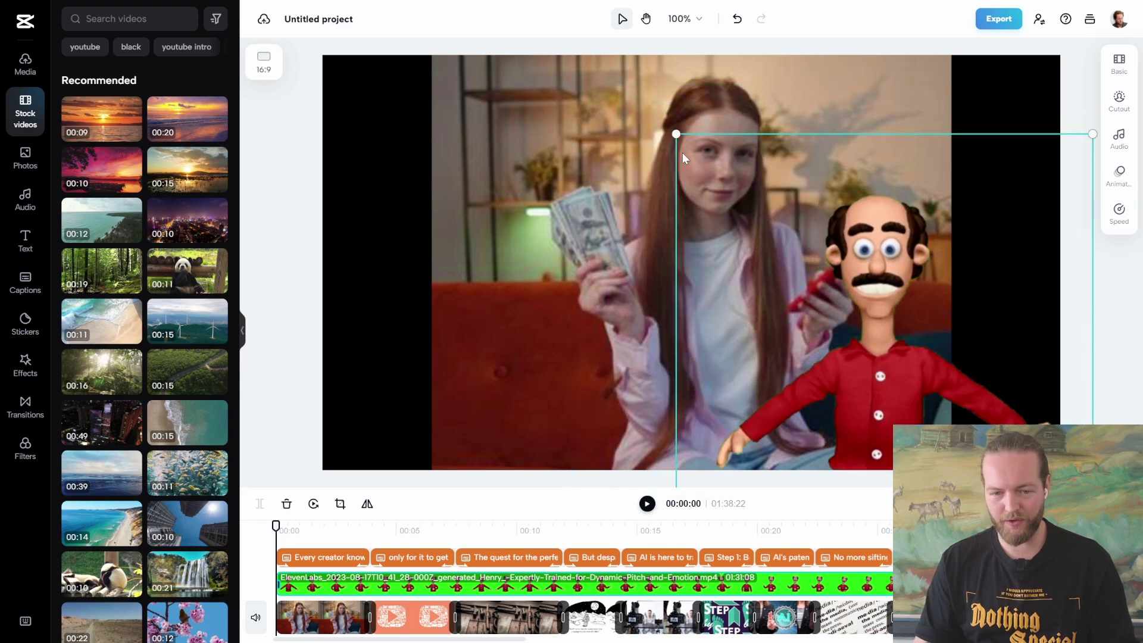
{"action": "left_click_drag", "start_coordinate": [676, 134], "coordinate": [794, 248]}
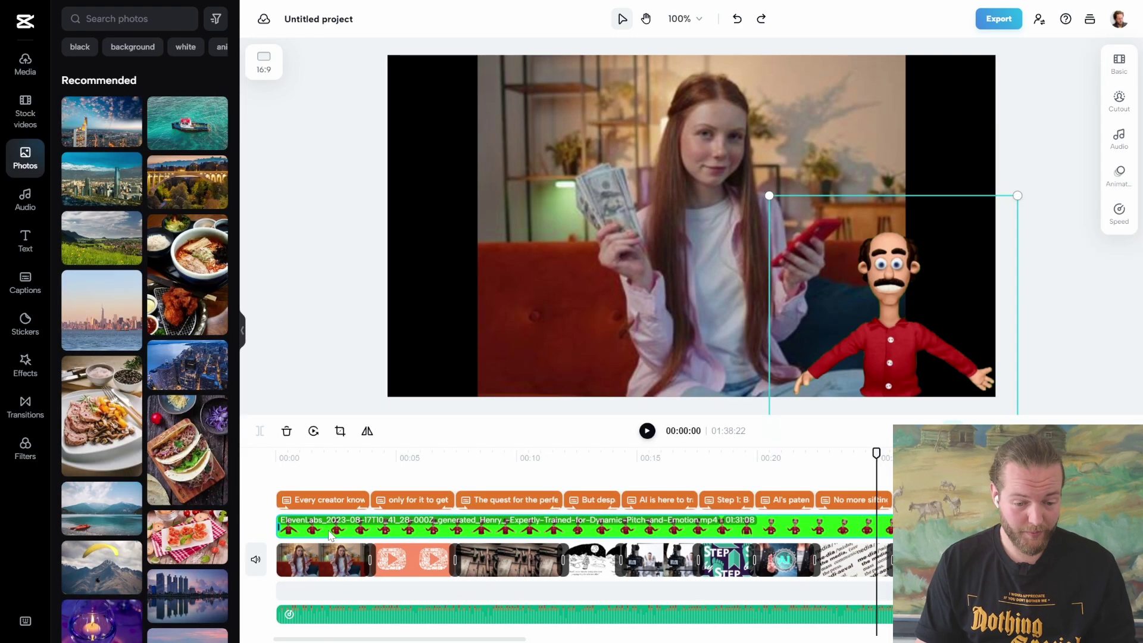
{"action": "left_click_drag", "start_coordinate": [332, 528], "coordinate": [328, 486]}
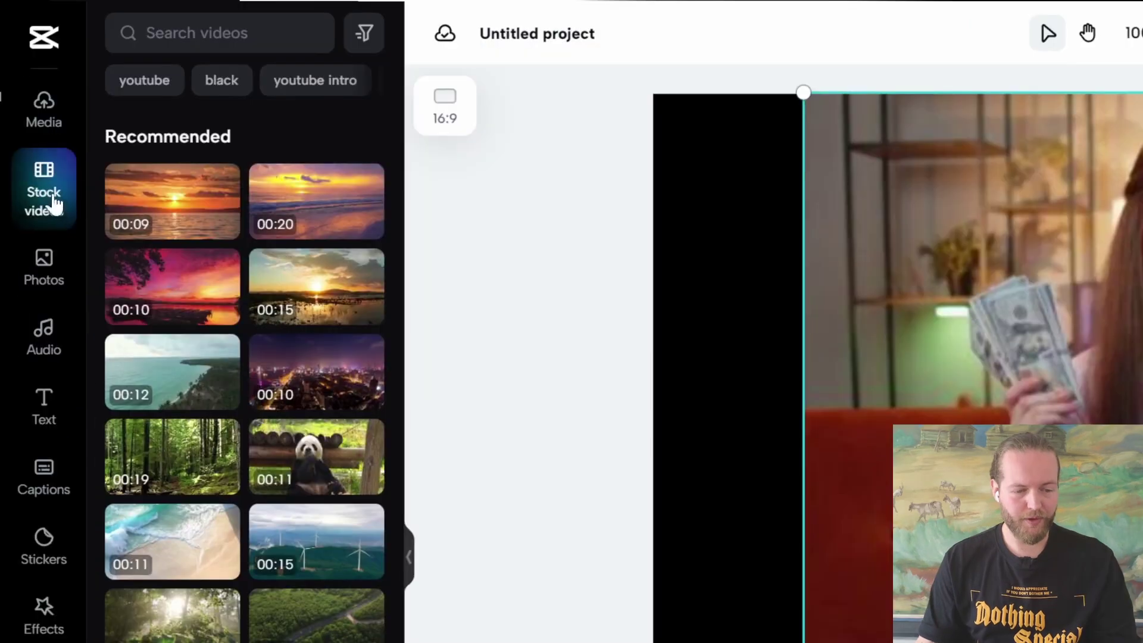
- Search the stock videos for film footage and add the laptop clip at the project start
{"action": "left_click", "coordinate": [44, 279]}
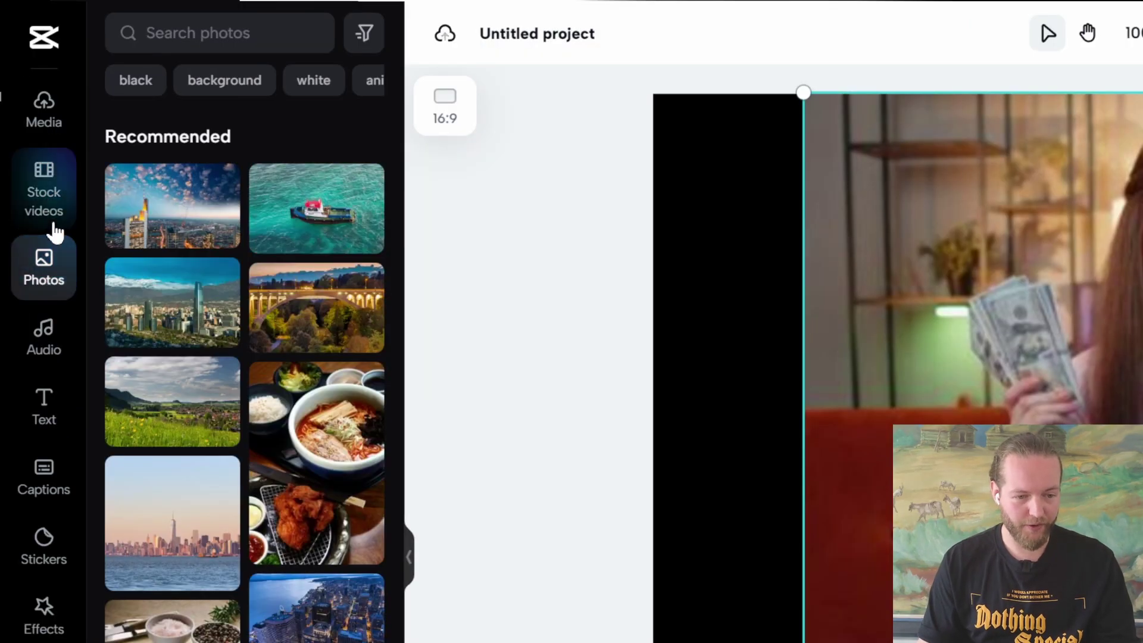
{"action": "left_click", "coordinate": [49, 209]}
{"action": "left_click", "coordinate": [206, 32]}
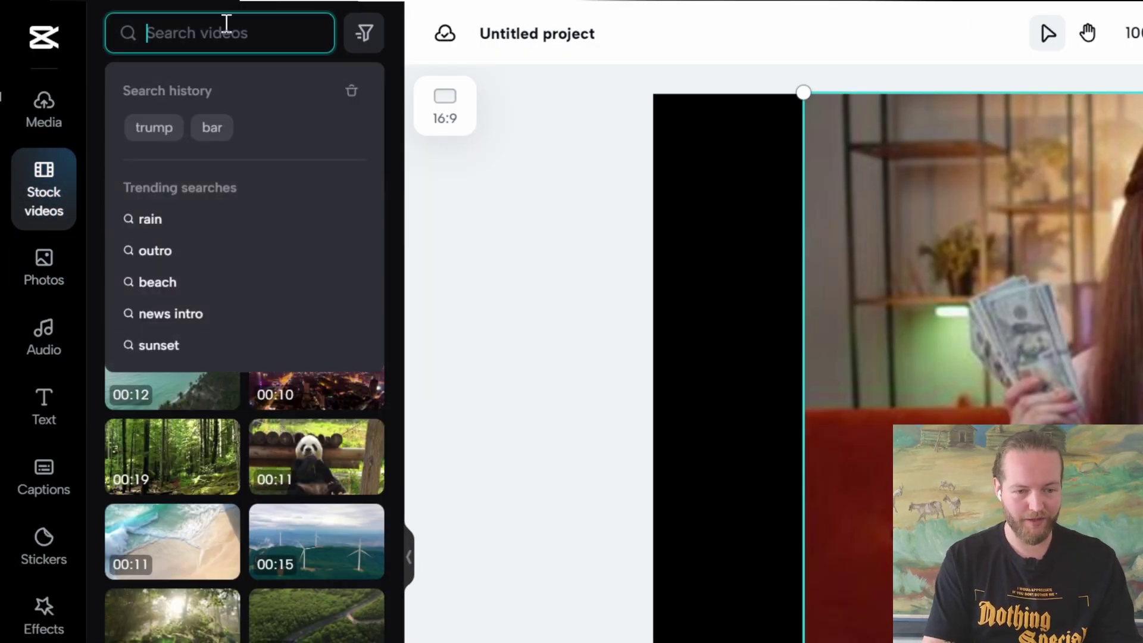
{"action": "type", "text": "creat"}
{"action": "key", "text": "ctrl+a"}
{"action": "key", "text": "BackSpace"}
{"action": "type", "text": "film"}
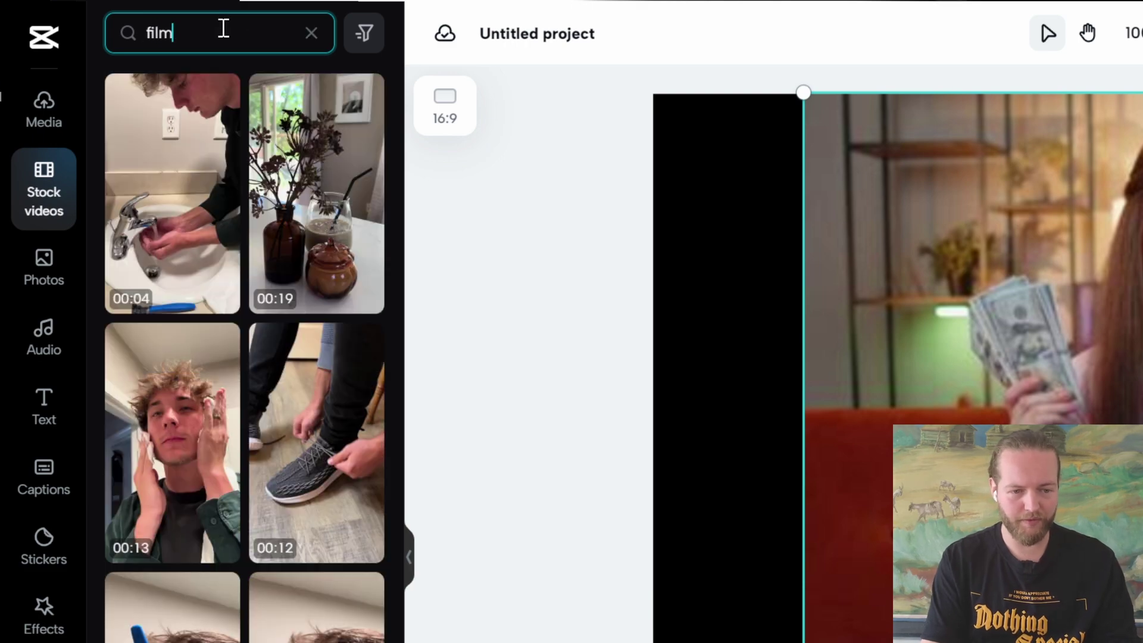
{"action": "type", "text": " video"}
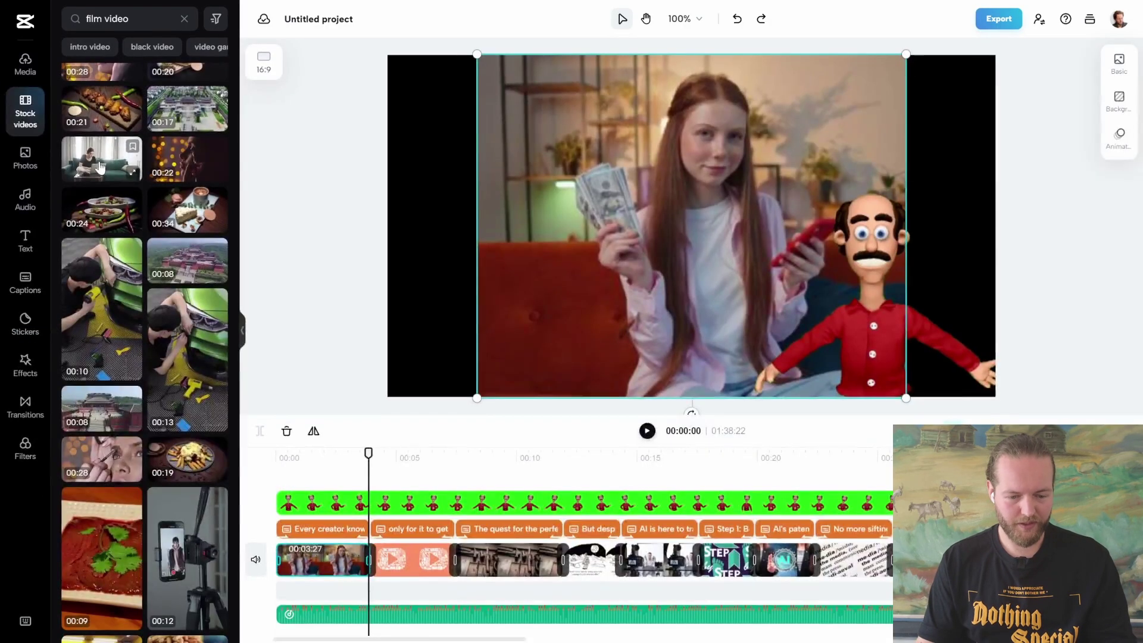
{"action": "left_click_drag", "start_coordinate": [170, 272], "coordinate": [279, 575]}
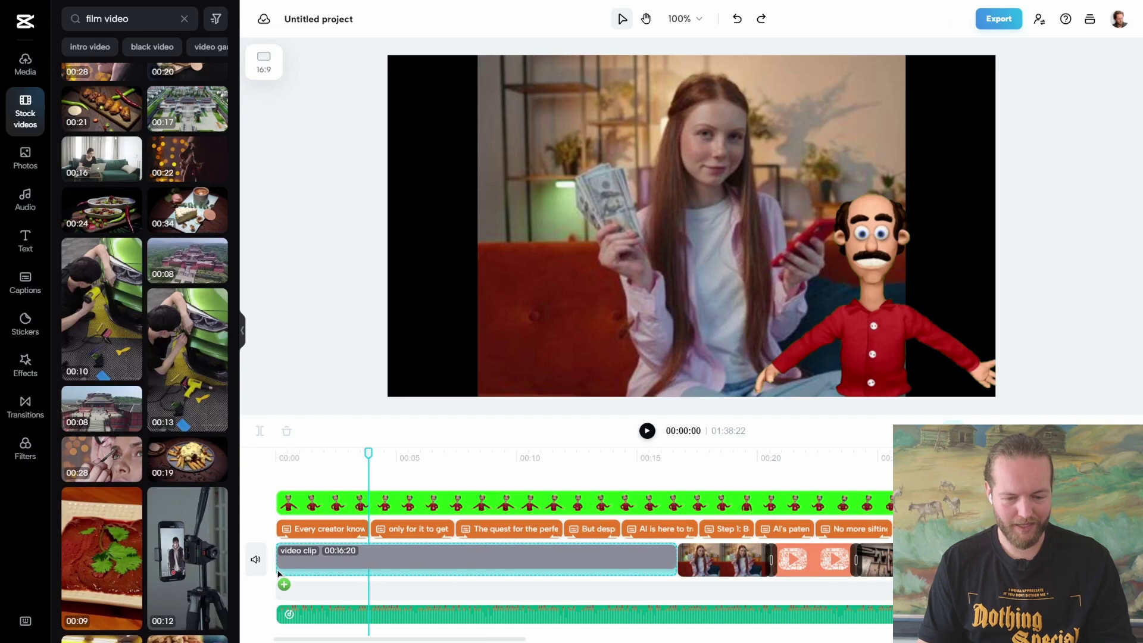
- Preview the new opening clip, then make the caption smaller and reposition it
{"action": "left_click", "coordinate": [647, 431]}
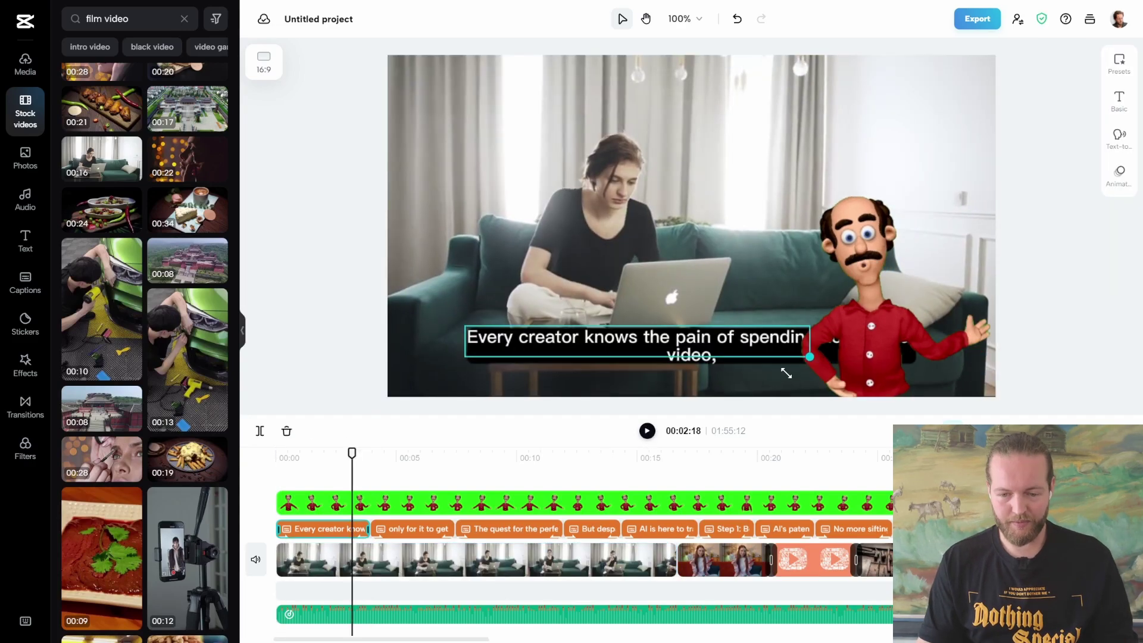
{"action": "left_click_drag", "start_coordinate": [808, 357], "coordinate": [764, 353]}
{"action": "left_click", "coordinate": [614, 339]}
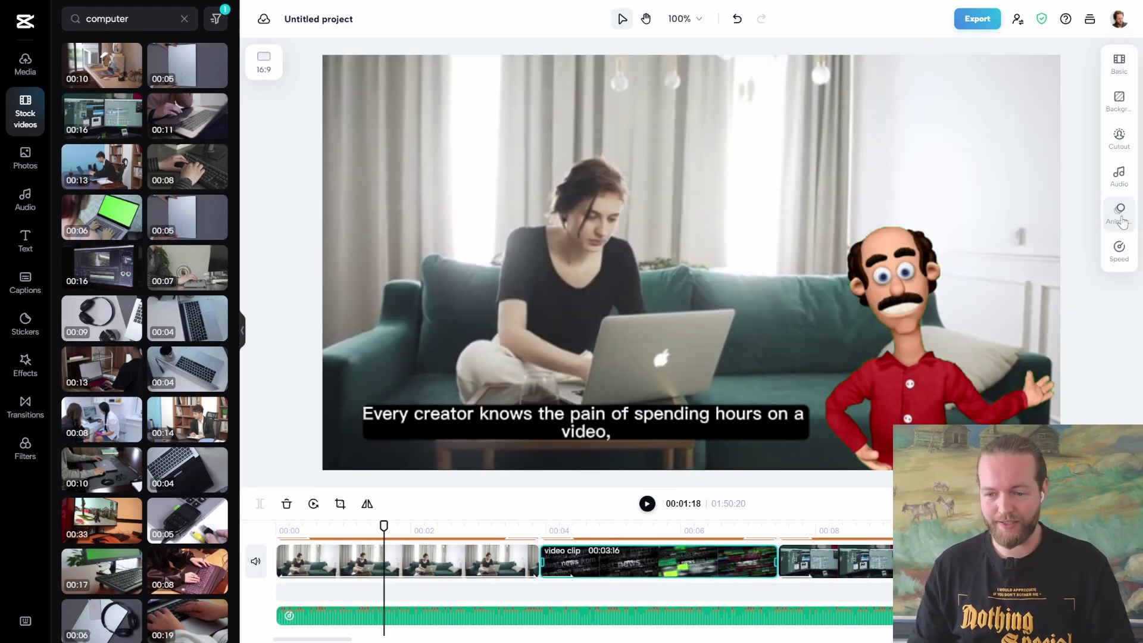
- Review the clip's Combo animation presets, close that panel, and bring up the 1080p export settings
{"action": "left_click", "coordinate": [1120, 215]}
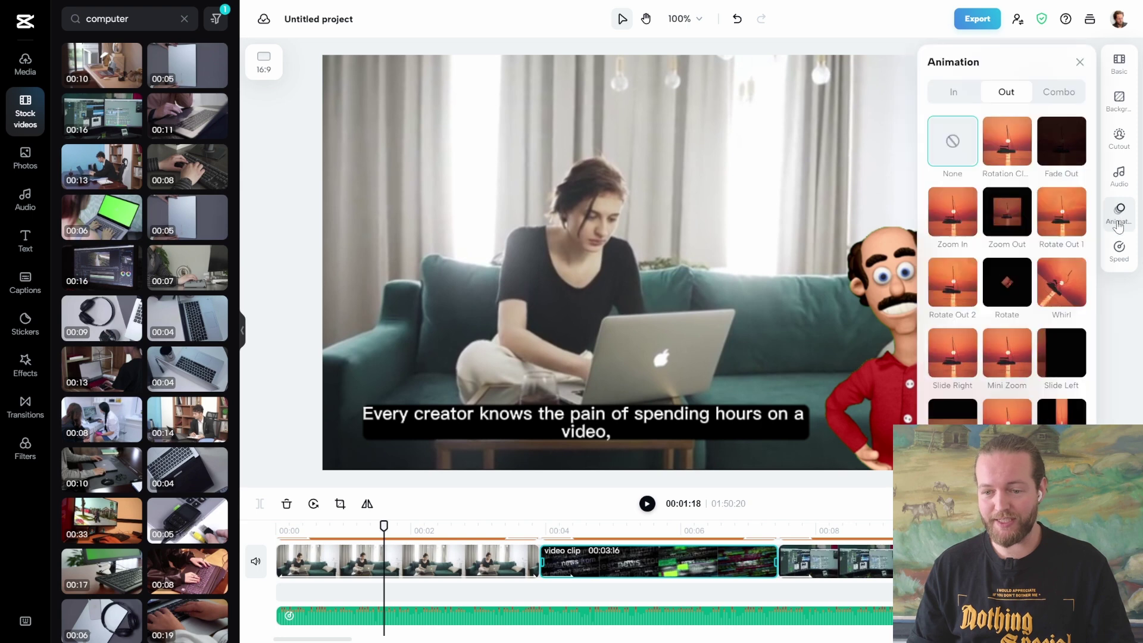
{"action": "left_click", "coordinate": [1059, 92]}
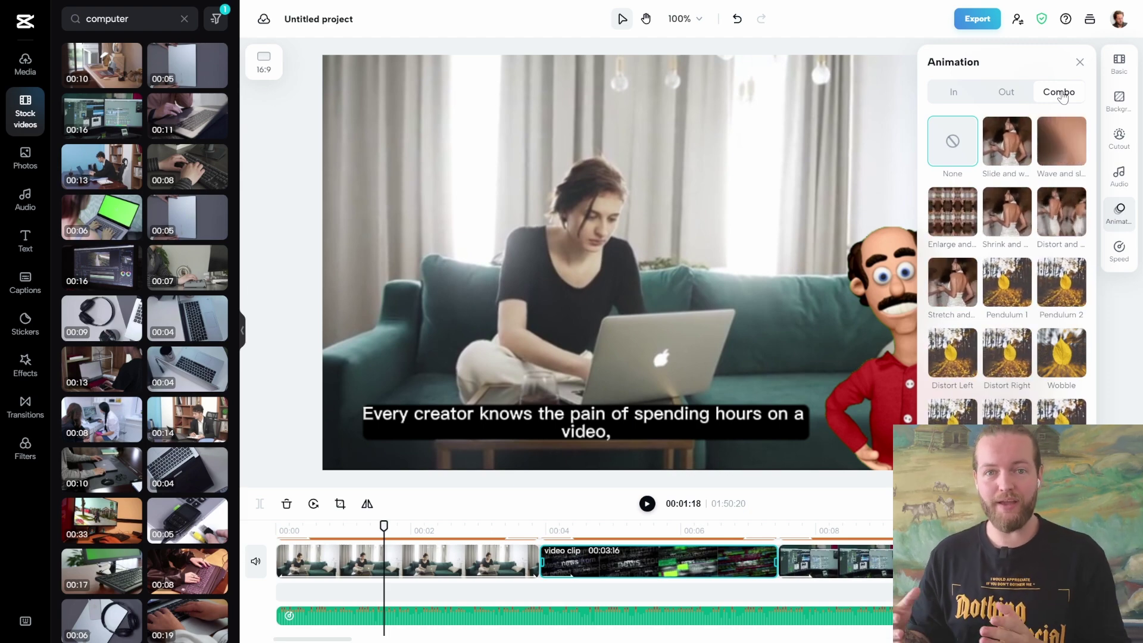
{"action": "left_click", "coordinate": [1079, 61]}
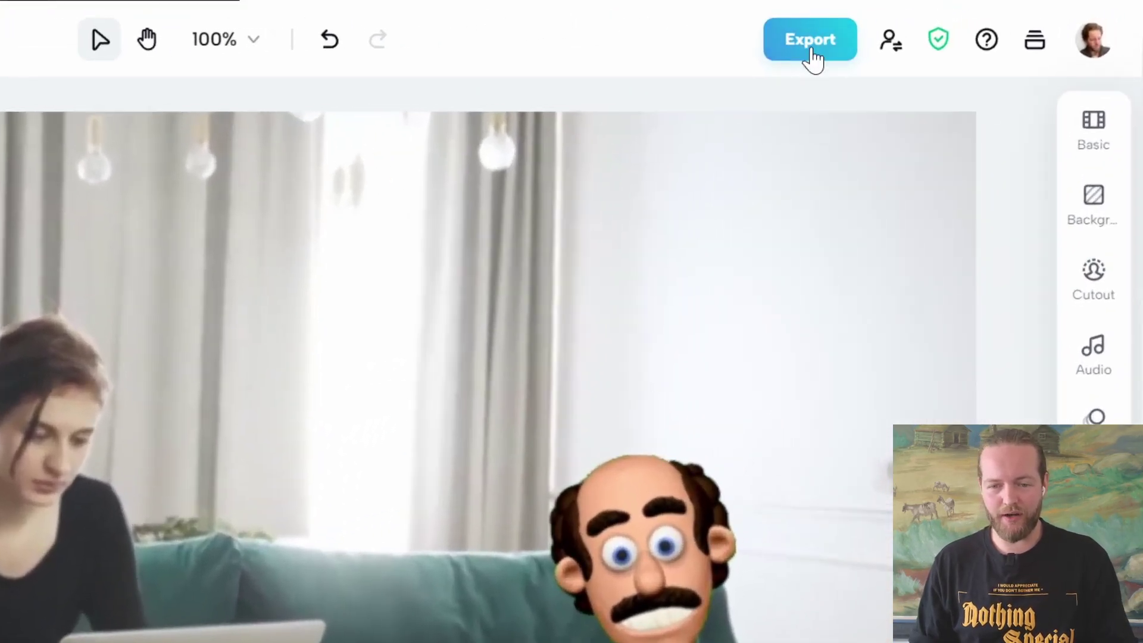
{"action": "left_click", "coordinate": [810, 40]}
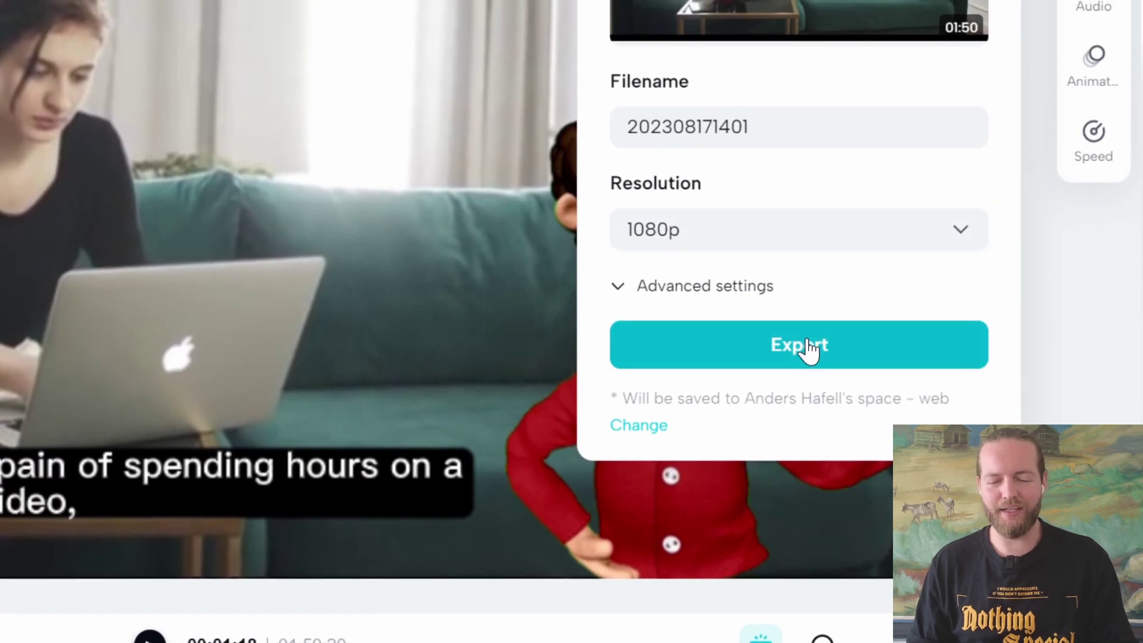